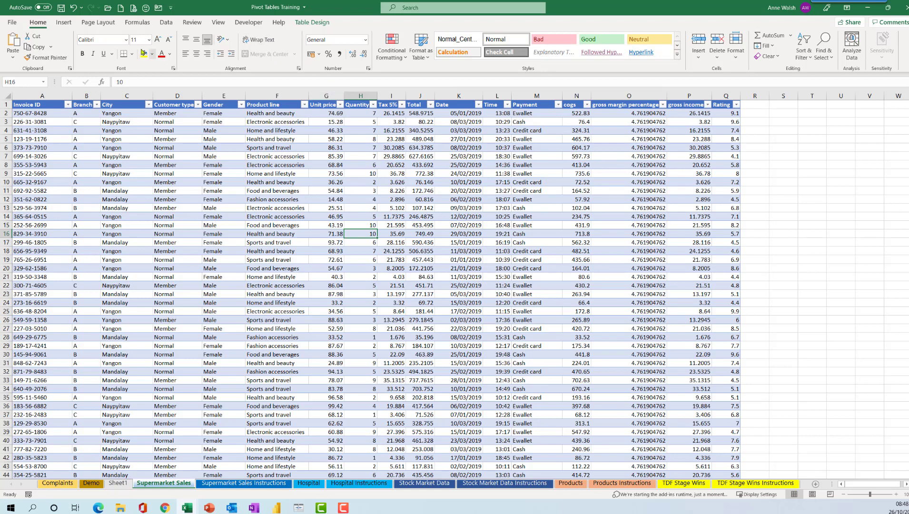
# Step: Create a PivotTable from the supermarket sales table Table5 and place it on a new worksheet
pyautogui.click(315, 23)
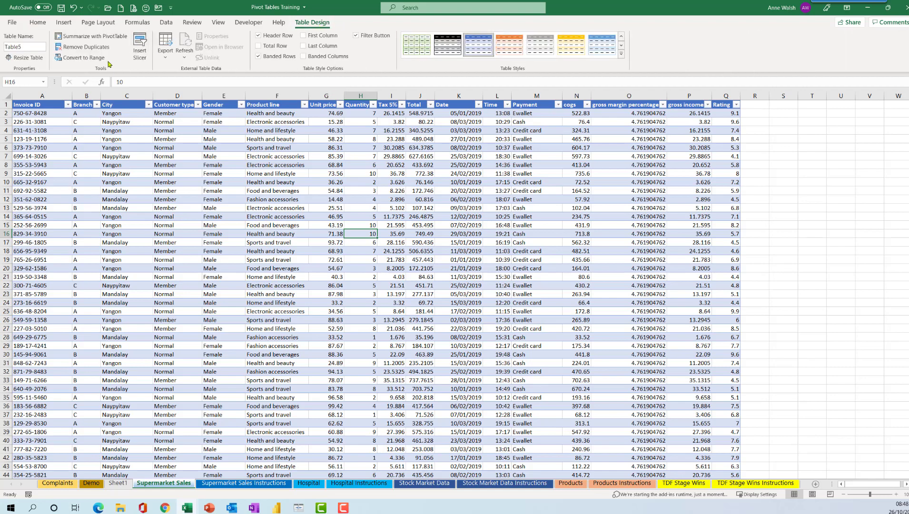
pyautogui.click(104, 42)
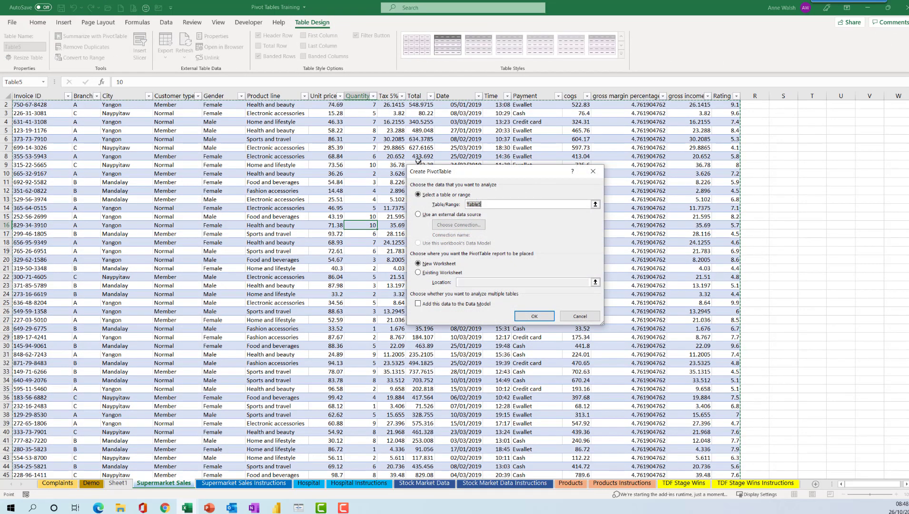
pyautogui.moveTo(475, 180); pyautogui.dragTo(466, 181)
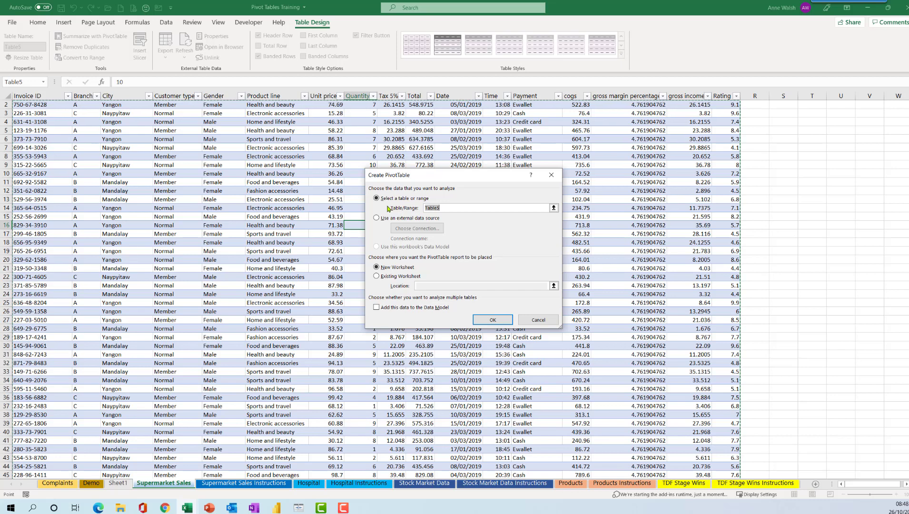
pyautogui.click(391, 277)
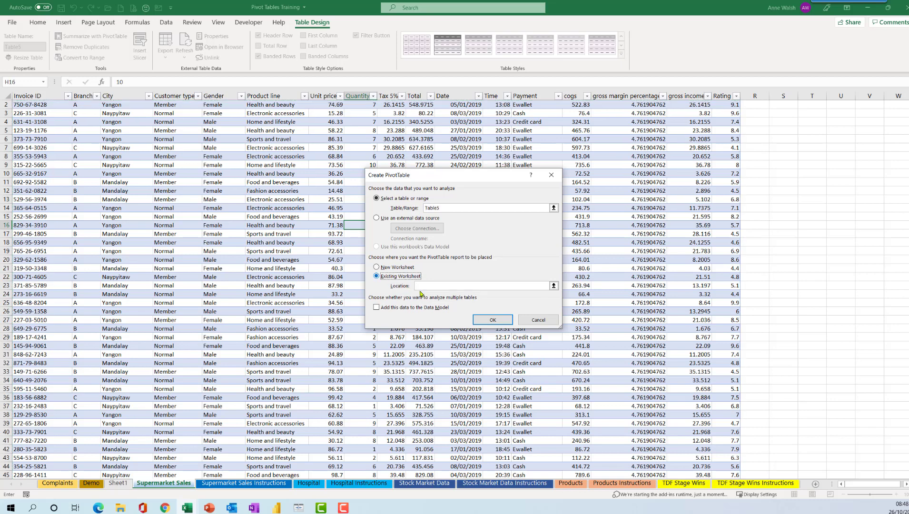
pyautogui.click(429, 286)
pyautogui.click(377, 268)
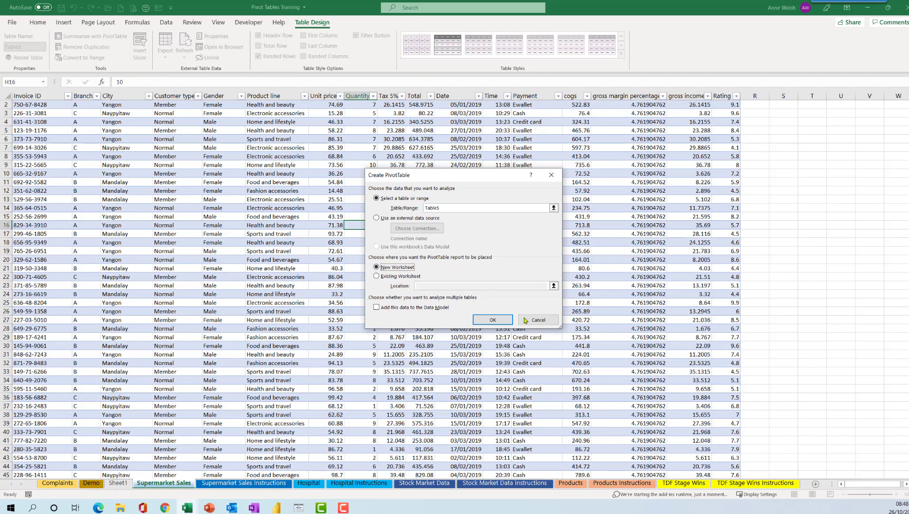
pyautogui.click(489, 321)
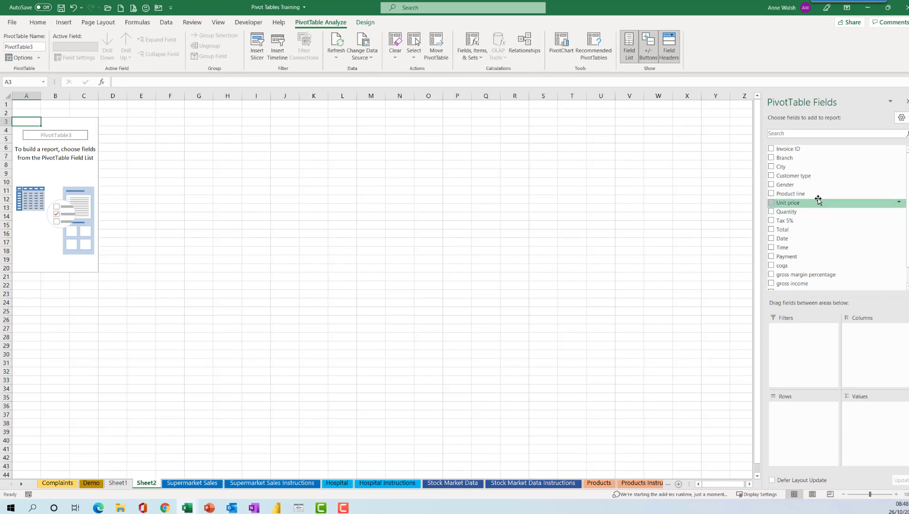
# Step: Build the PivotTable with Product line as rows, the sum of Total as values and Date as columns
pyautogui.moveTo(818, 195); pyautogui.dragTo(809, 416)
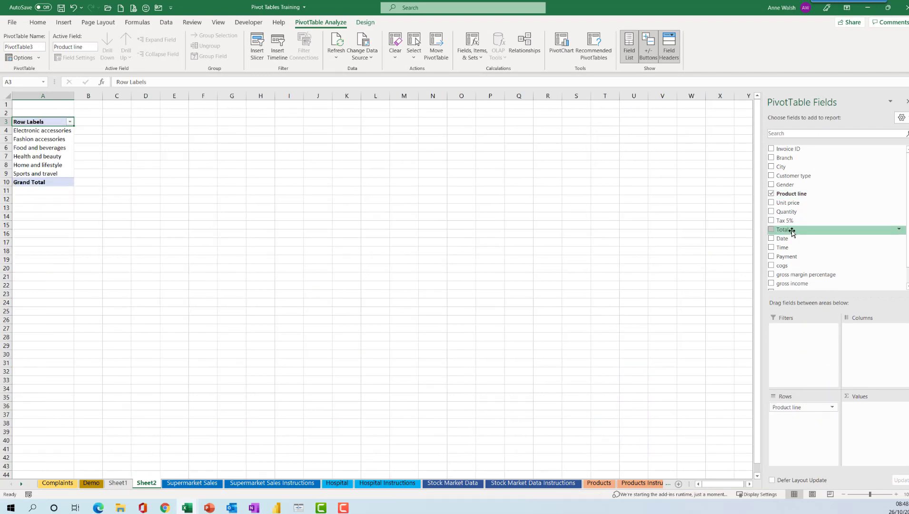
pyautogui.moveTo(791, 229); pyautogui.dragTo(861, 418)
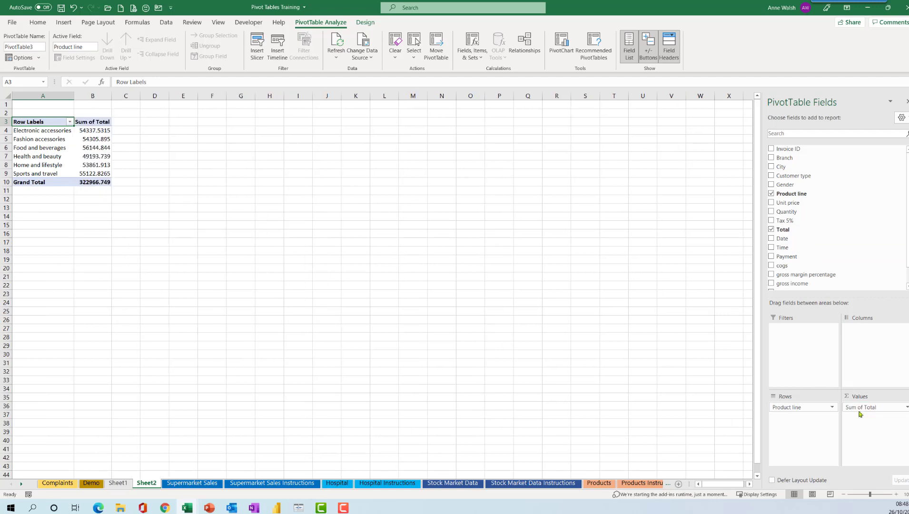
pyautogui.moveTo(790, 239); pyautogui.dragTo(867, 342)
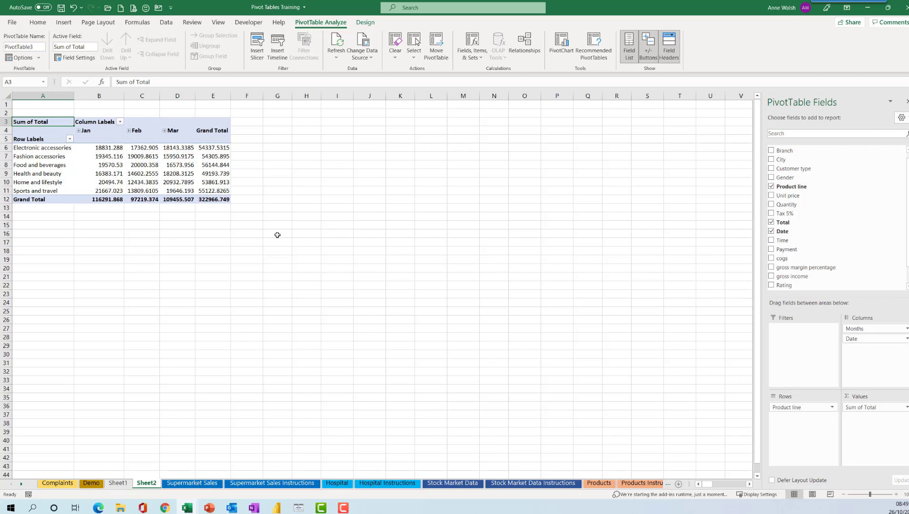
# Step: Apply the Currency number format to the Sum of Total values through the value field settings
pyautogui.rightClick(172, 165)
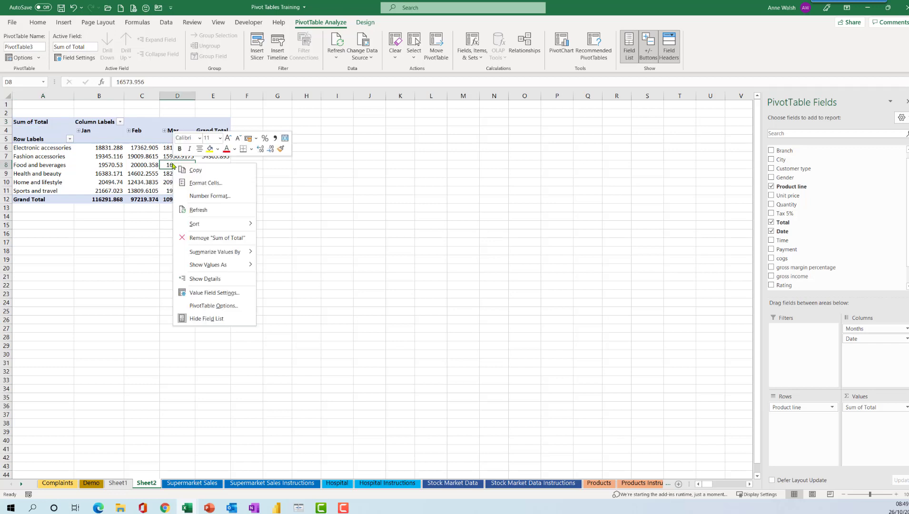
pyautogui.click(223, 293)
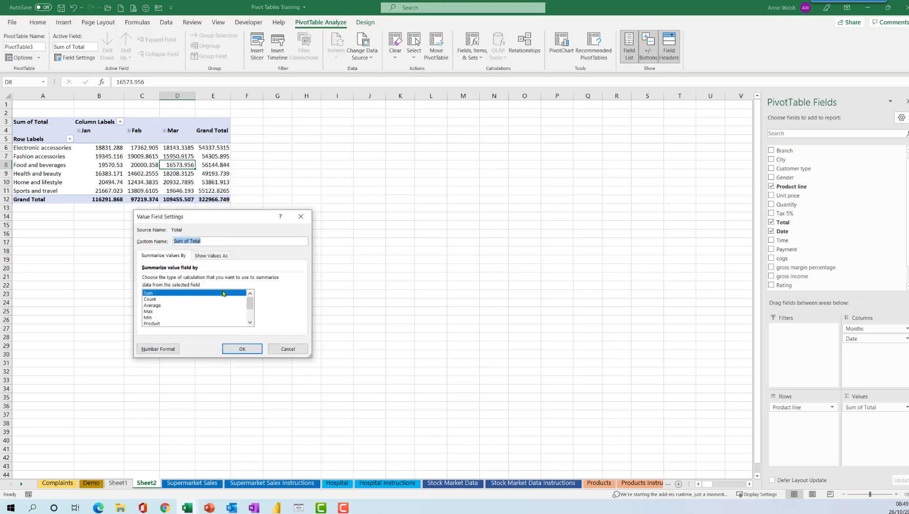
pyautogui.click(146, 350)
pyautogui.click(122, 227)
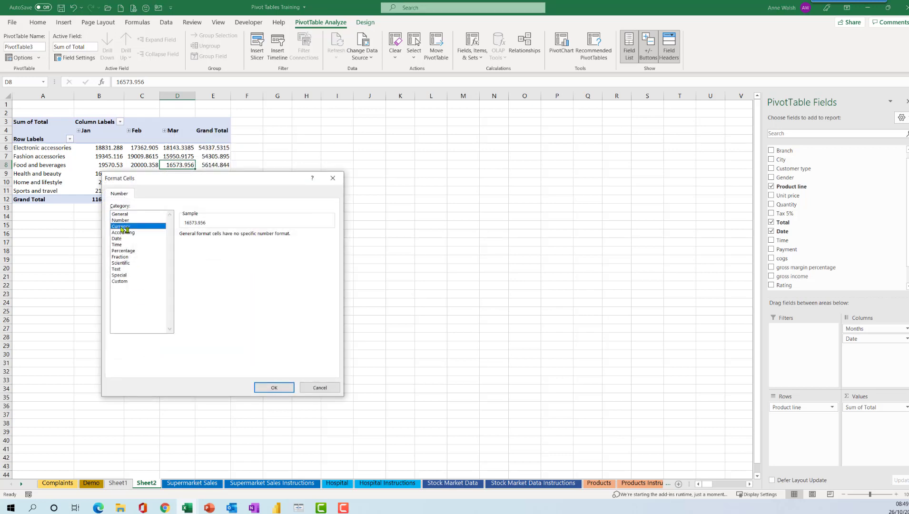
pyautogui.click(277, 387)
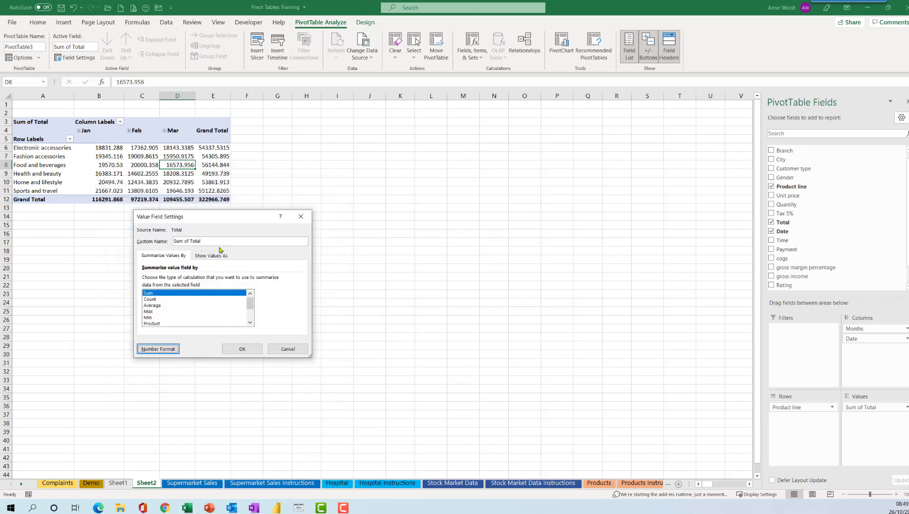
pyautogui.click(241, 349)
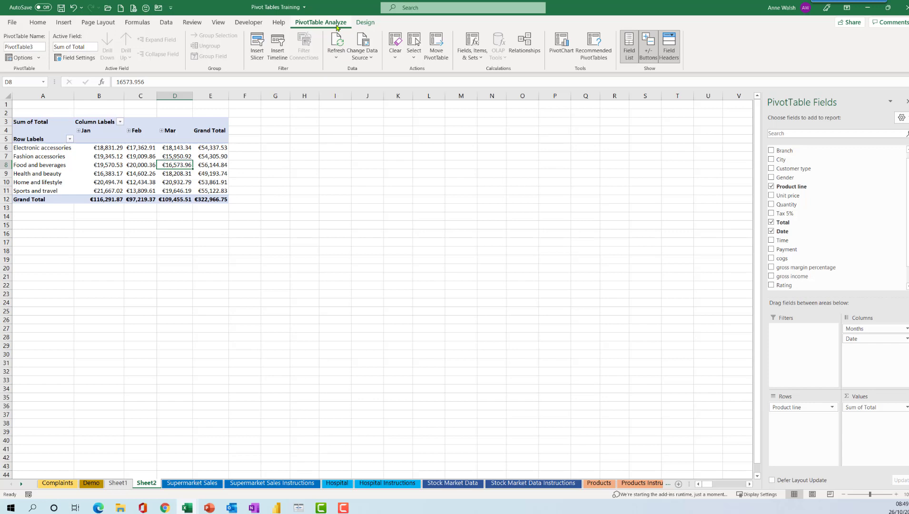
# Step: Preview the 100% Stacked Column, 3-D Clustered Column and Treemap types, and insert a Clustered Column PivotChart from the PivotTable
pyautogui.click(563, 52)
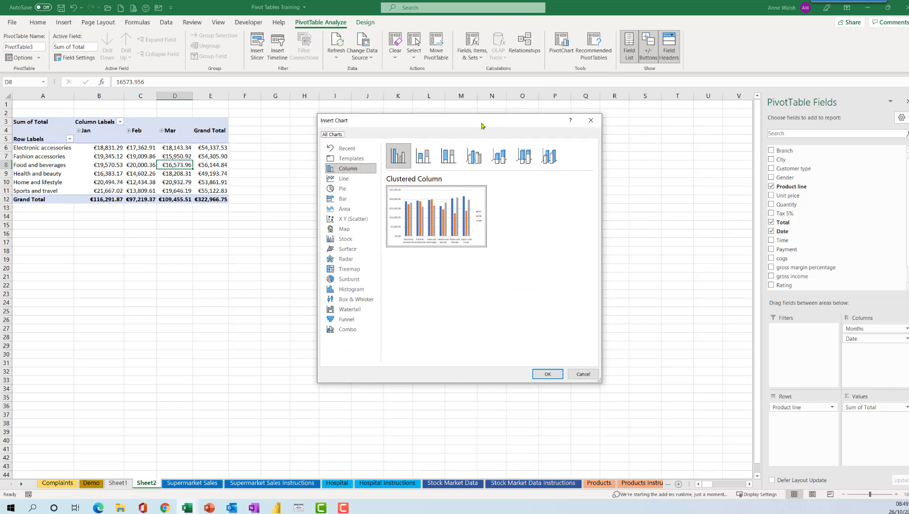
pyautogui.moveTo(481, 125); pyautogui.dragTo(462, 143)
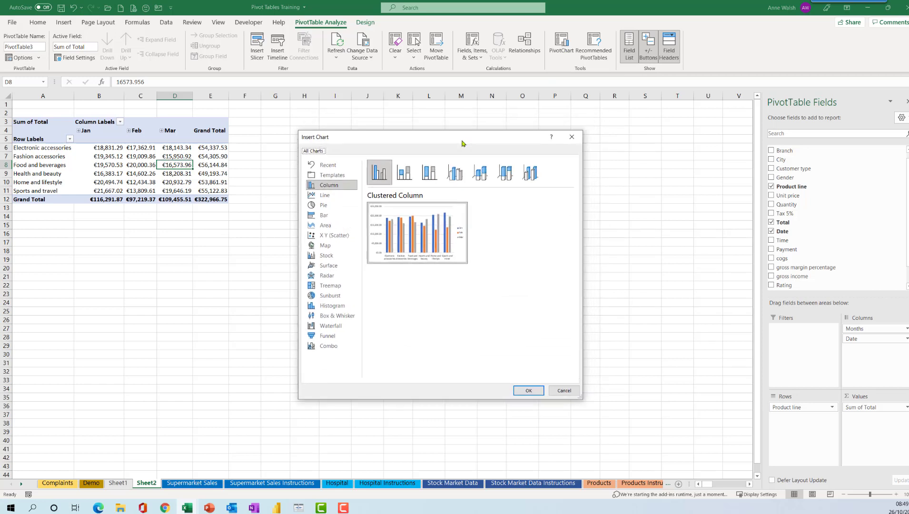
pyautogui.click(408, 176)
pyautogui.click(429, 173)
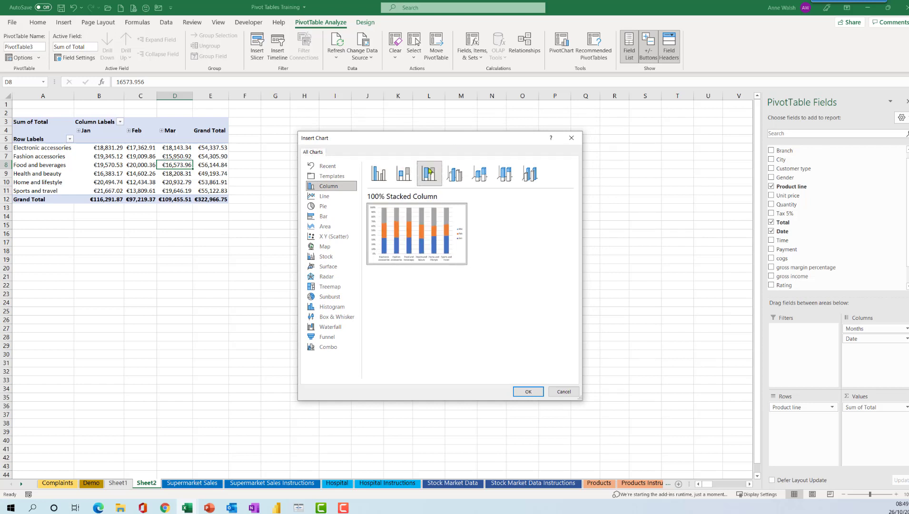
pyautogui.click(456, 178)
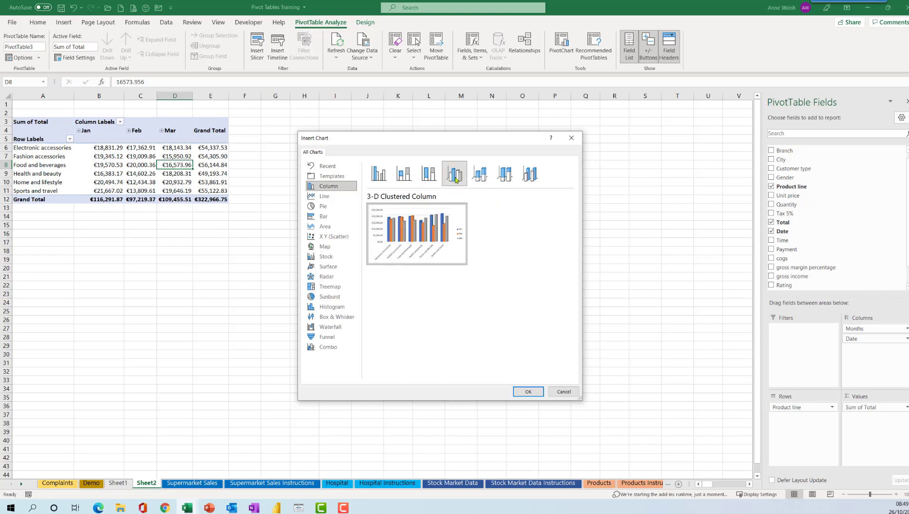
pyautogui.click(378, 174)
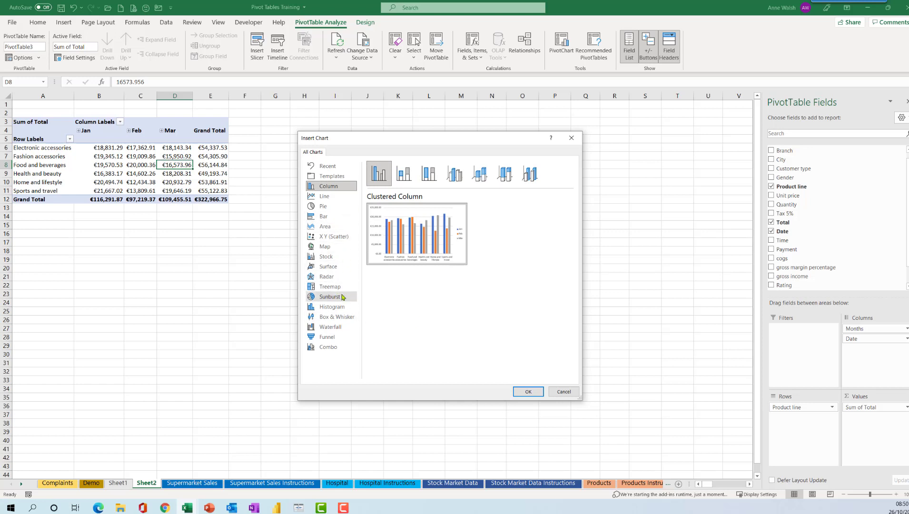
pyautogui.click(340, 291)
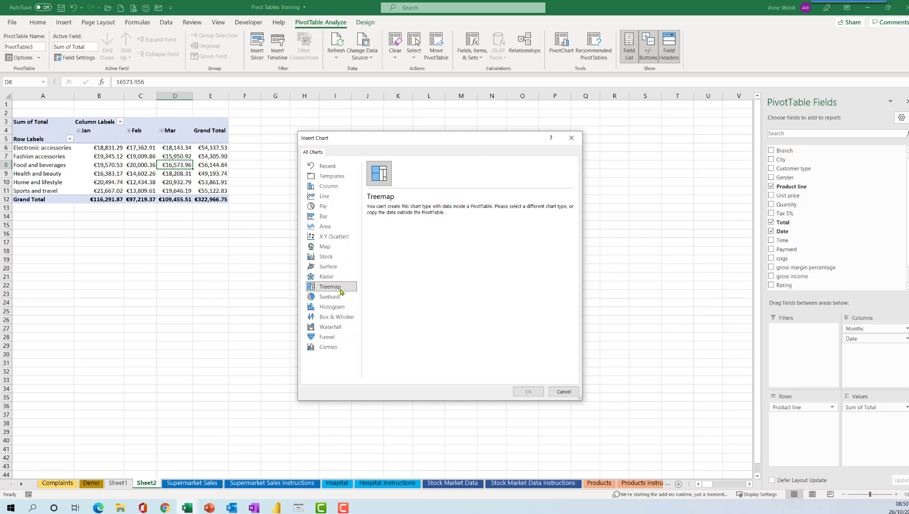
pyautogui.click(327, 186)
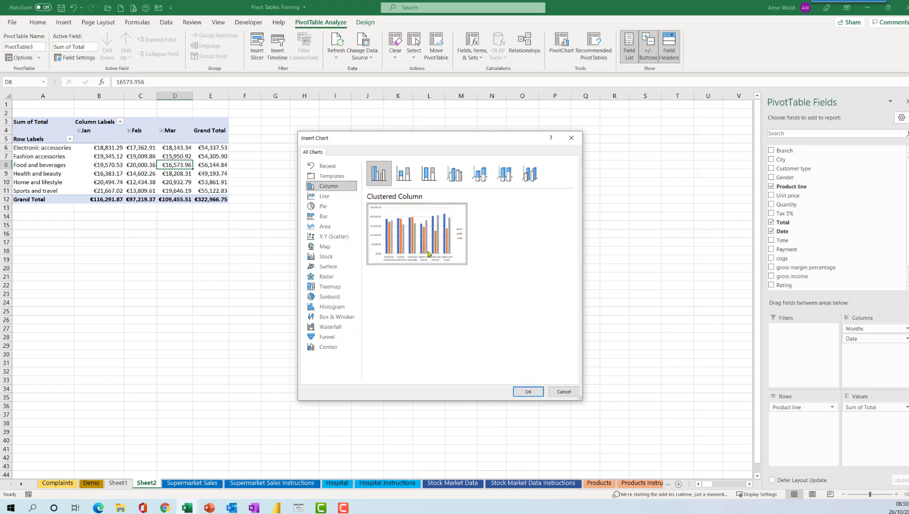
pyautogui.click(528, 392)
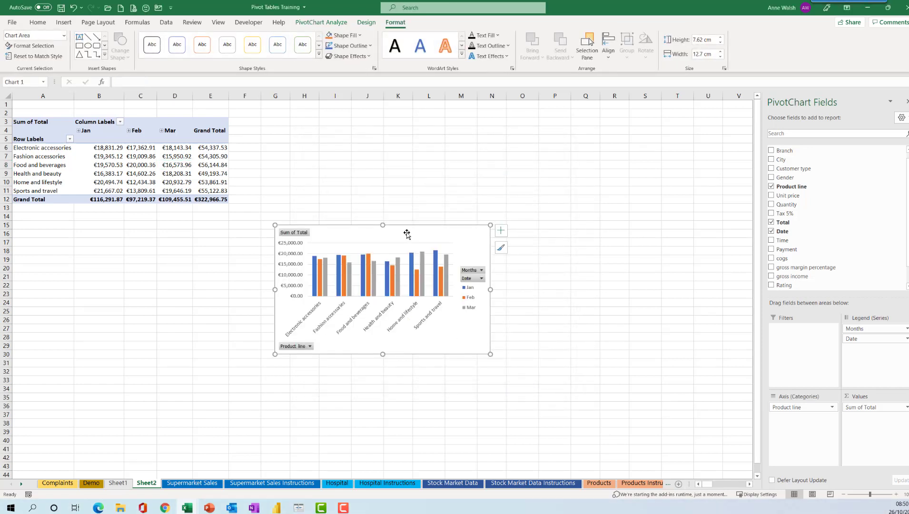
# Step: Move the chart directly below the PivotTable and enlarge it to about 9.6 cm high and 18.4 cm wide
pyautogui.moveTo(407, 234); pyautogui.dragTo(145, 224)
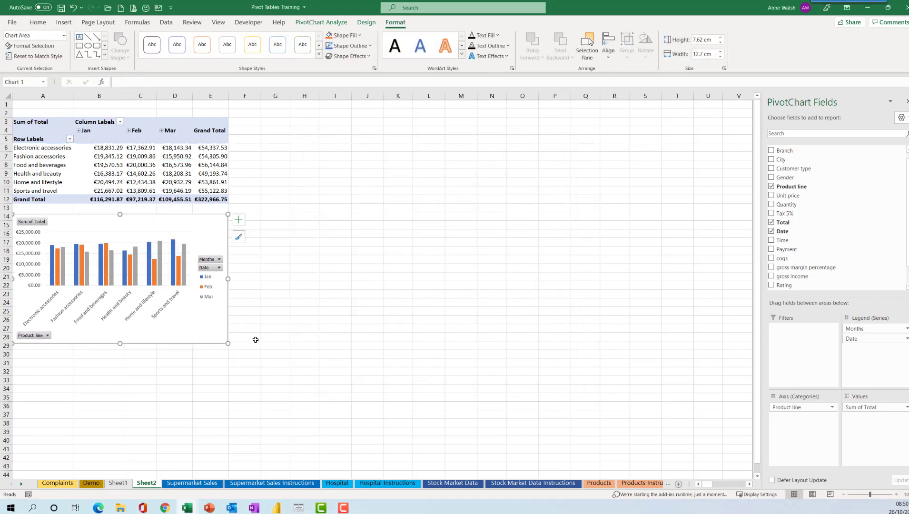
pyautogui.moveTo(228, 343); pyautogui.dragTo(229, 377)
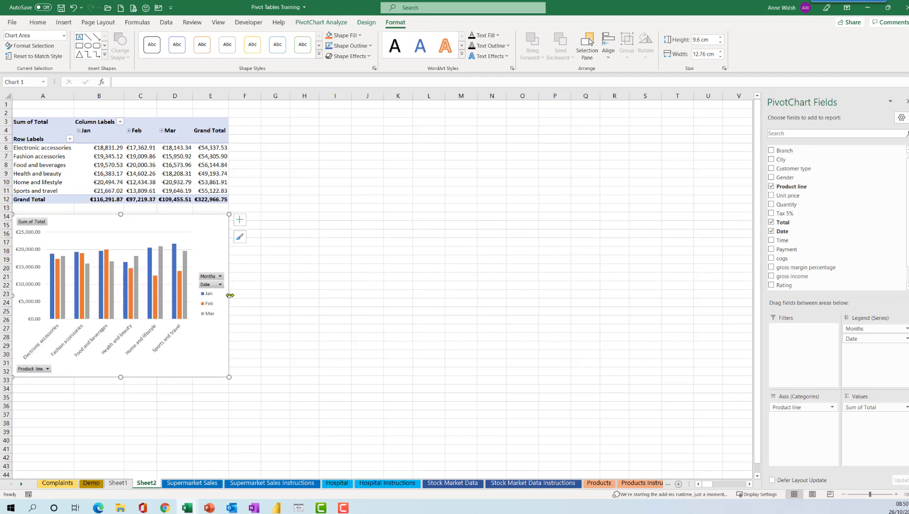
pyautogui.moveTo(230, 295); pyautogui.dragTo(324, 292)
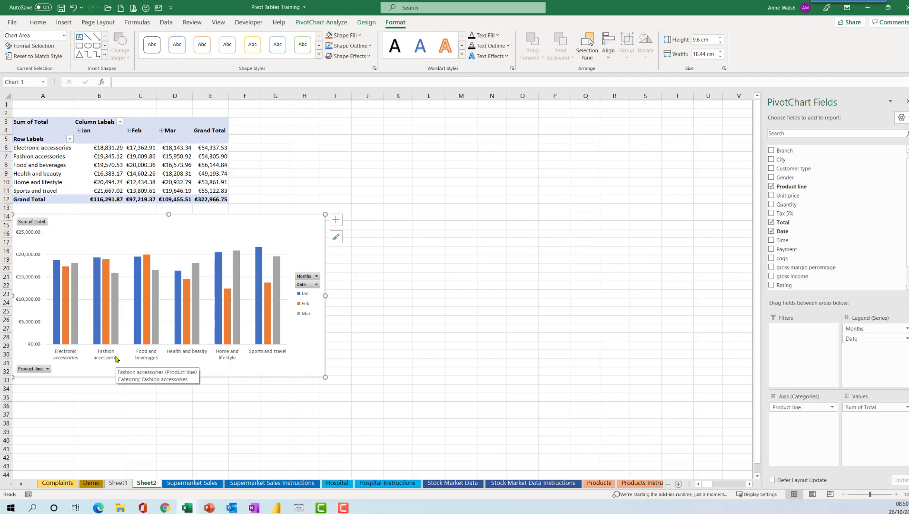
# Step: Insert a Customer type slicer for the PivotTable and place it beside the table, shortened to about 2.9 cm high
pyautogui.click(161, 162)
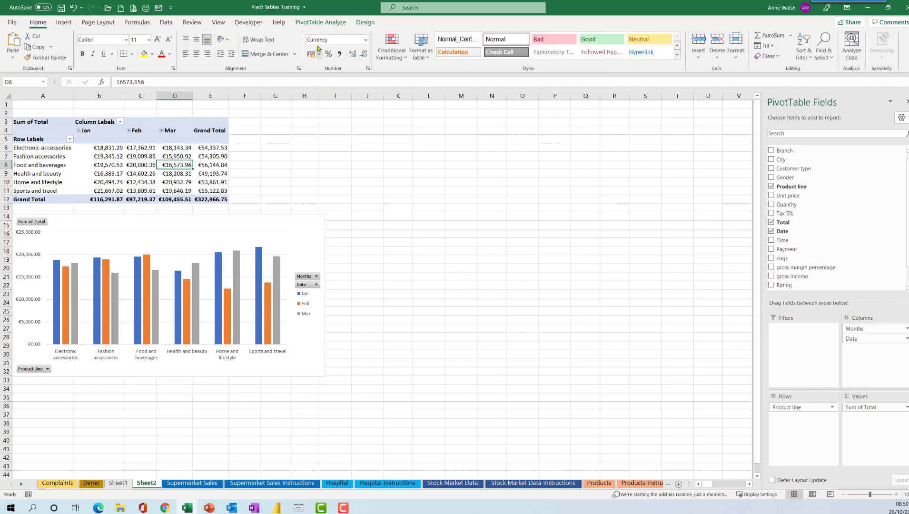
pyautogui.click(318, 24)
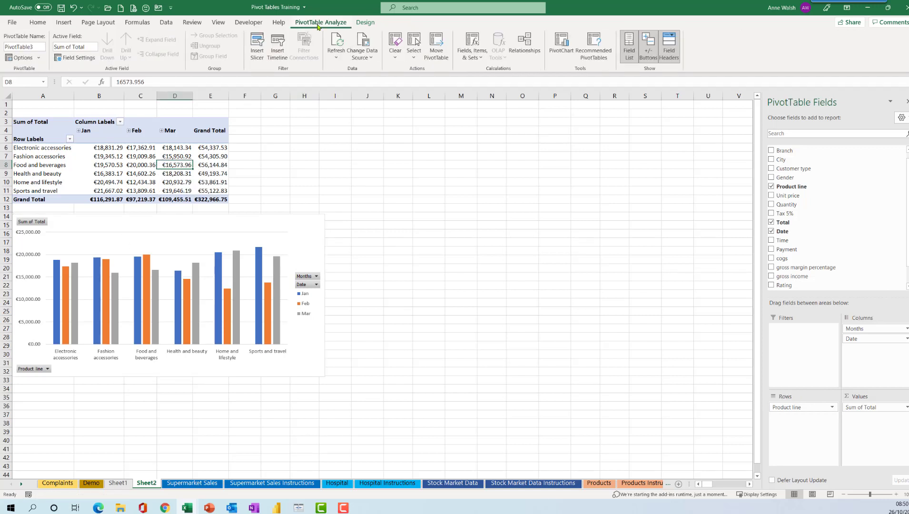
pyautogui.click(257, 57)
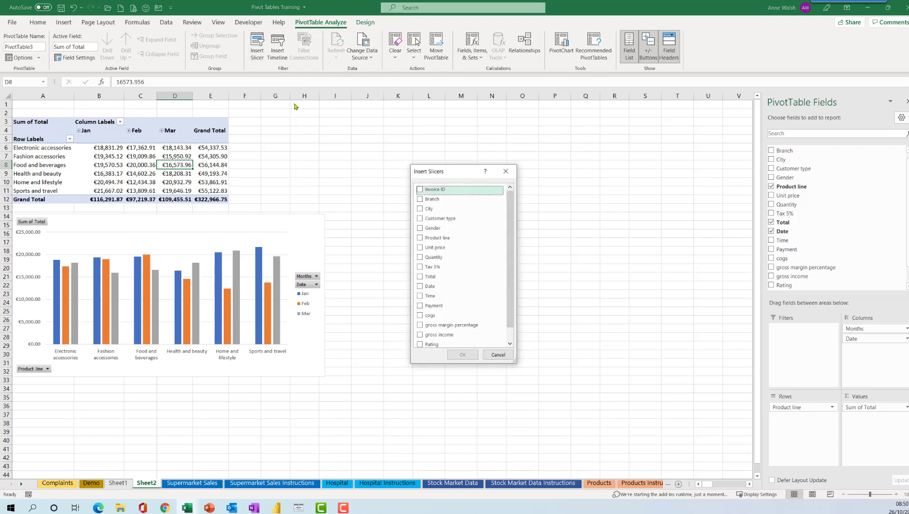
pyautogui.click(421, 218)
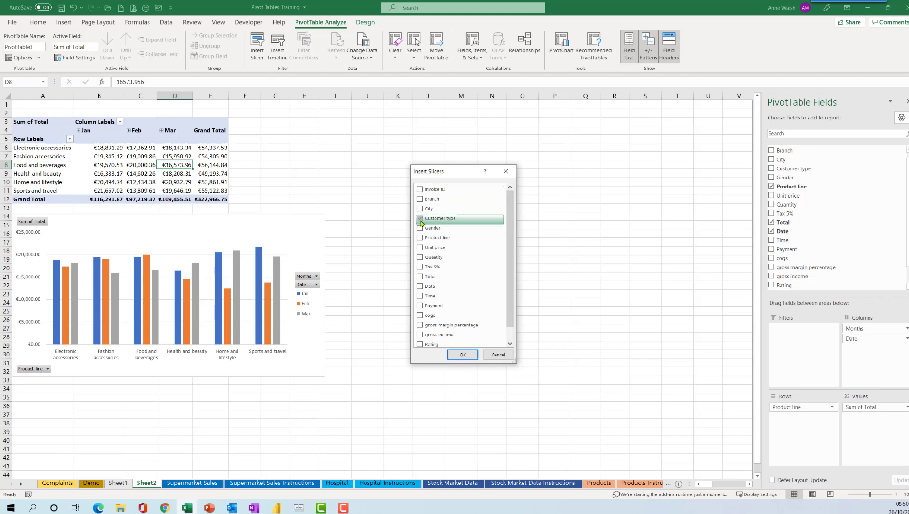
pyautogui.click(462, 355)
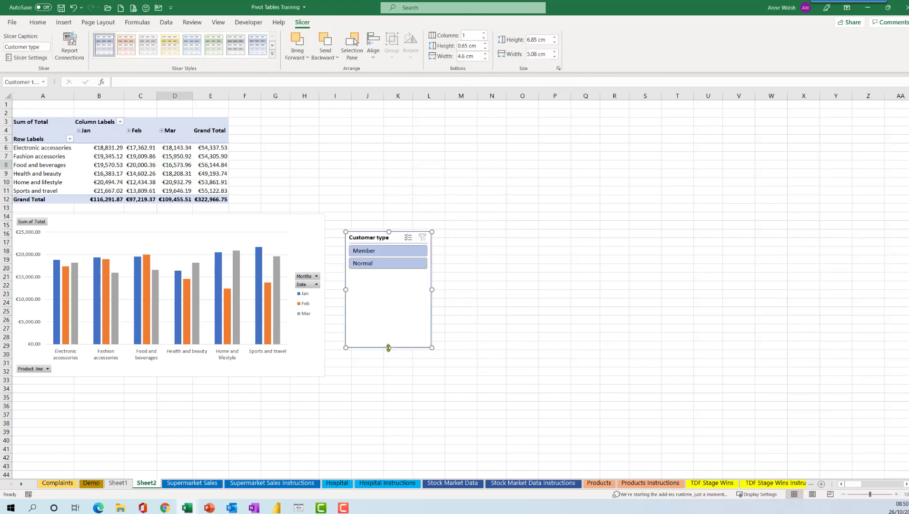
pyautogui.moveTo(389, 348); pyautogui.dragTo(389, 281)
pyautogui.moveTo(362, 231); pyautogui.dragTo(288, 141)
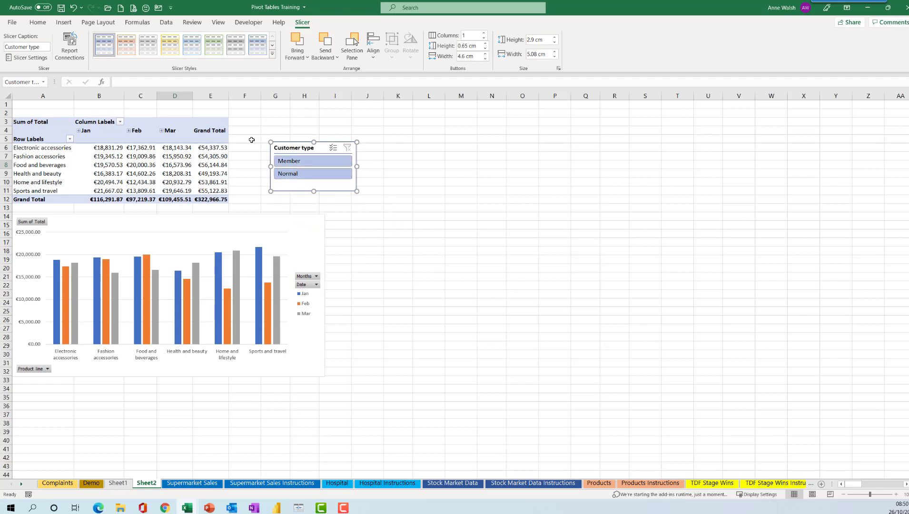
# Step: Insert three blank rows above the PivotTable and move the Customer type slicer into that space
pyautogui.click(7, 122)
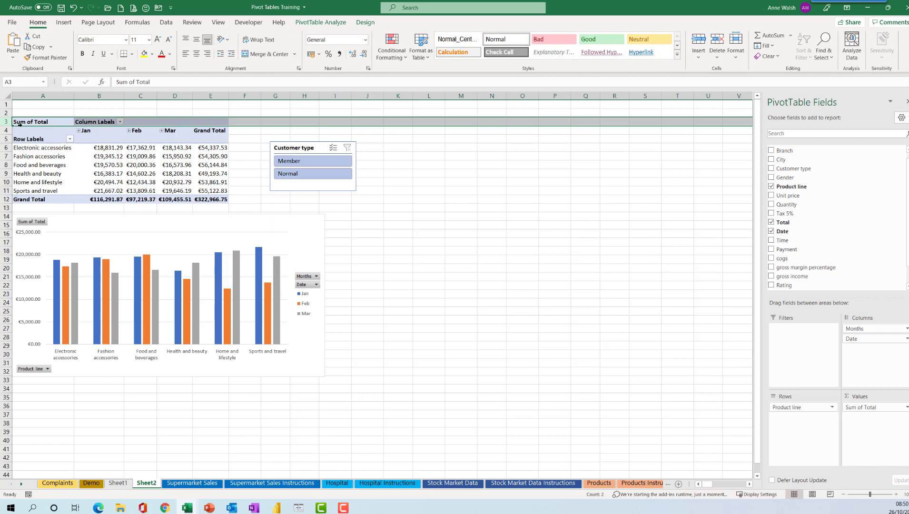
pyautogui.hotkey('ctrl', '+')
pyautogui.hotkey('ctrl', '+')
pyautogui.hotkey('ctrl', '+')
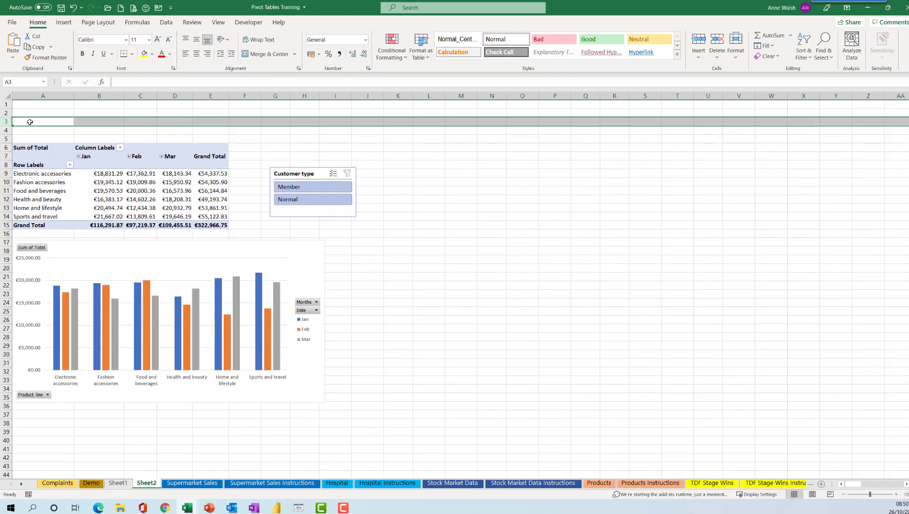
pyautogui.moveTo(293, 175); pyautogui.dragTo(160, 109)
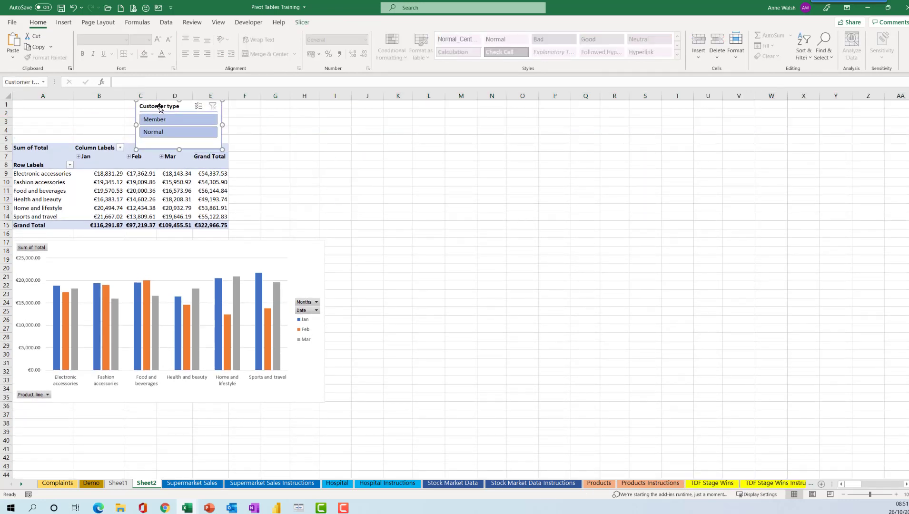
# Step: Arrange the Customer type slicer in 2 columns and resize it to about 2.41 cm high and 12.79 cm wide, spanning the PivotTable's width
pyautogui.click(302, 23)
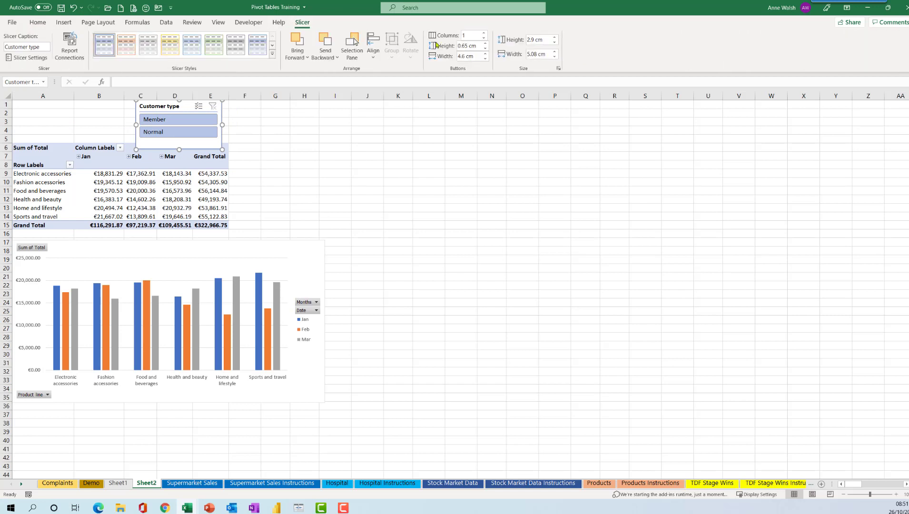
pyautogui.click(483, 33)
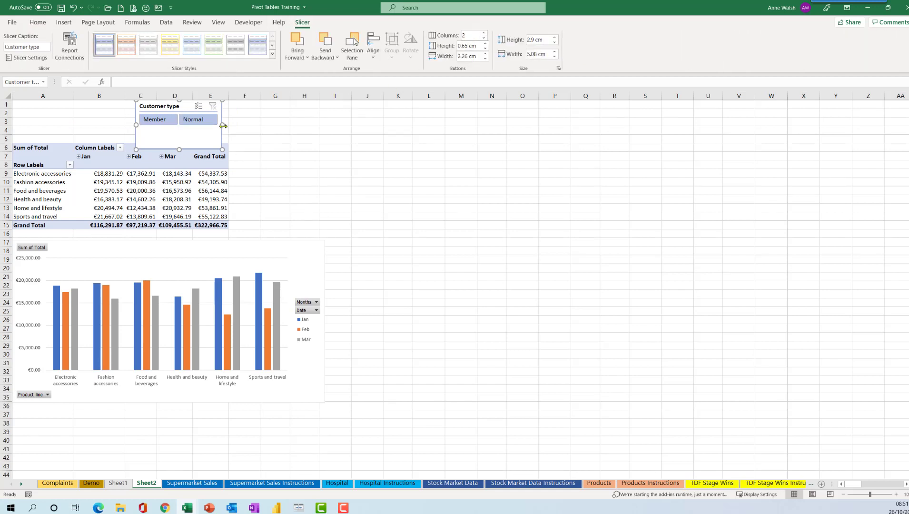
pyautogui.moveTo(135, 124); pyautogui.dragTo(13, 125)
pyautogui.moveTo(116, 150); pyautogui.dragTo(117, 137)
pyautogui.moveTo(221, 138); pyautogui.dragTo(230, 141)
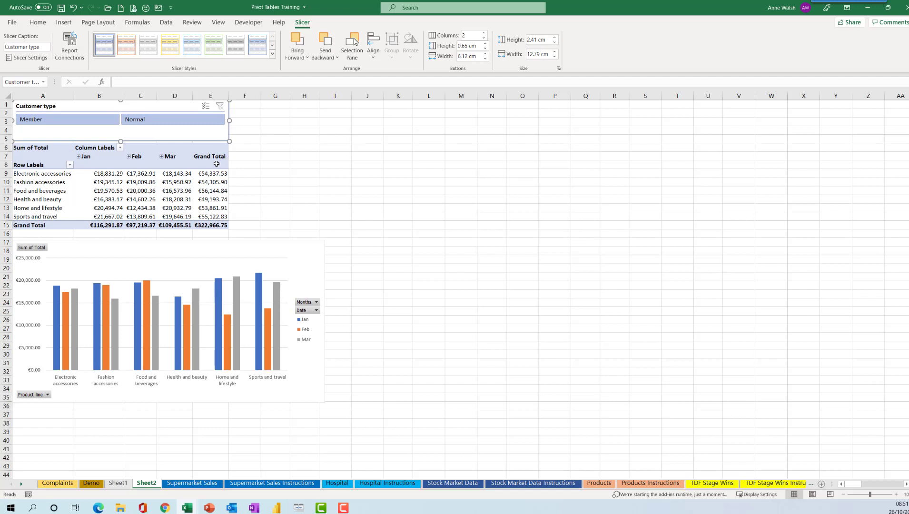
# Step: Apply the light green slicer style to the Customer type slicer and a matching light green style to the PivotTable
pyautogui.click(213, 47)
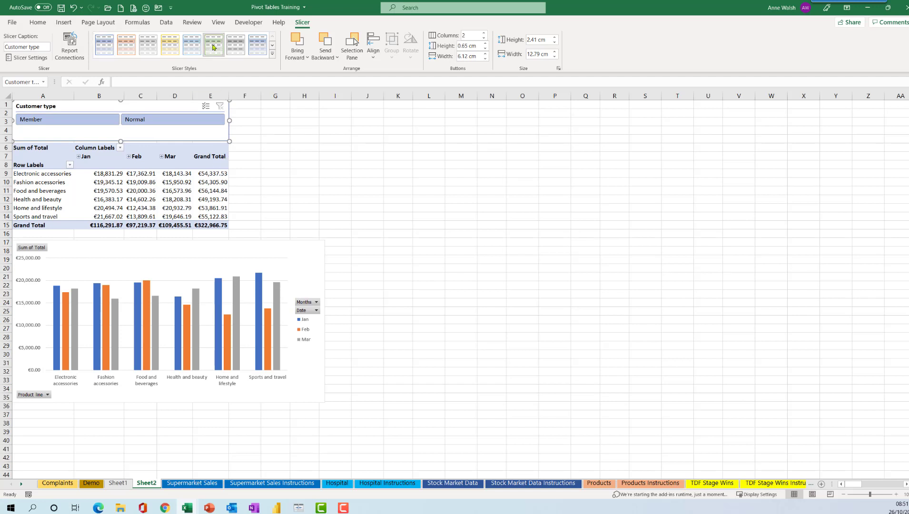
pyautogui.click(182, 191)
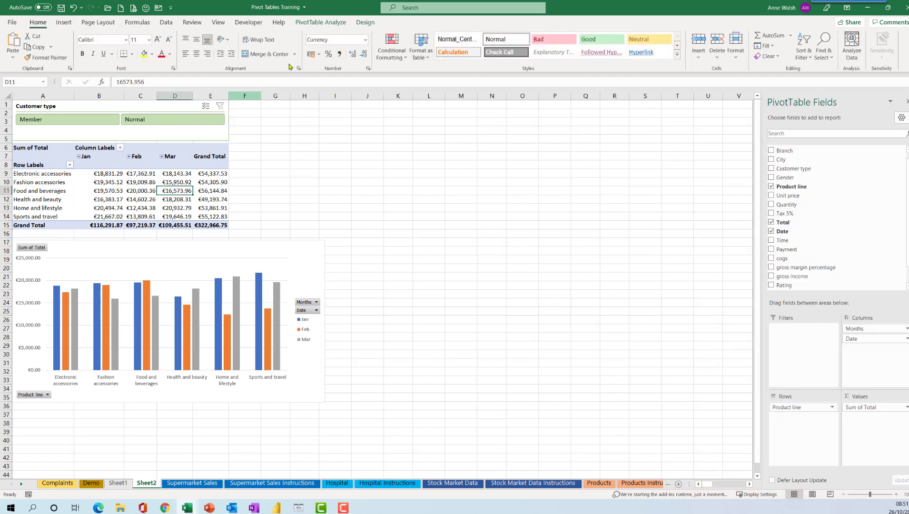
pyautogui.click(366, 24)
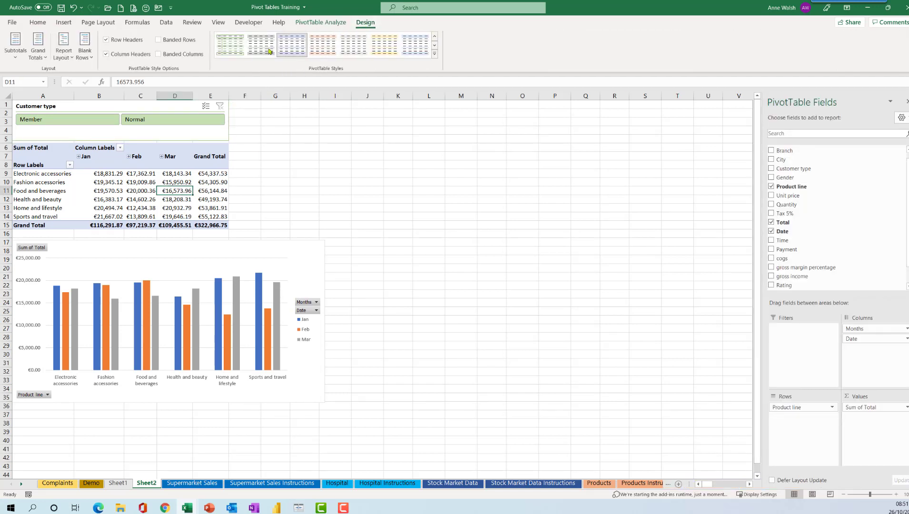
pyautogui.click(230, 45)
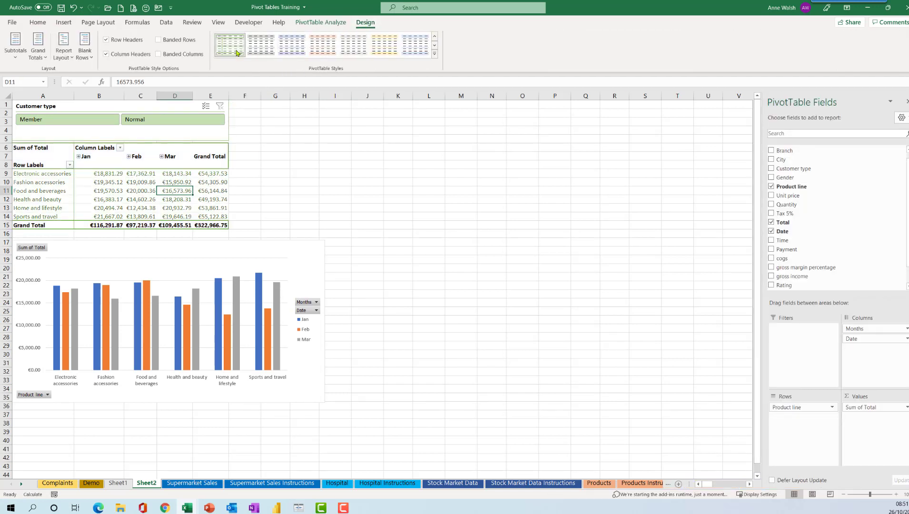
# Step: Recolour the PivotChart with the green Monochromatic Palette 6
pyautogui.click(264, 252)
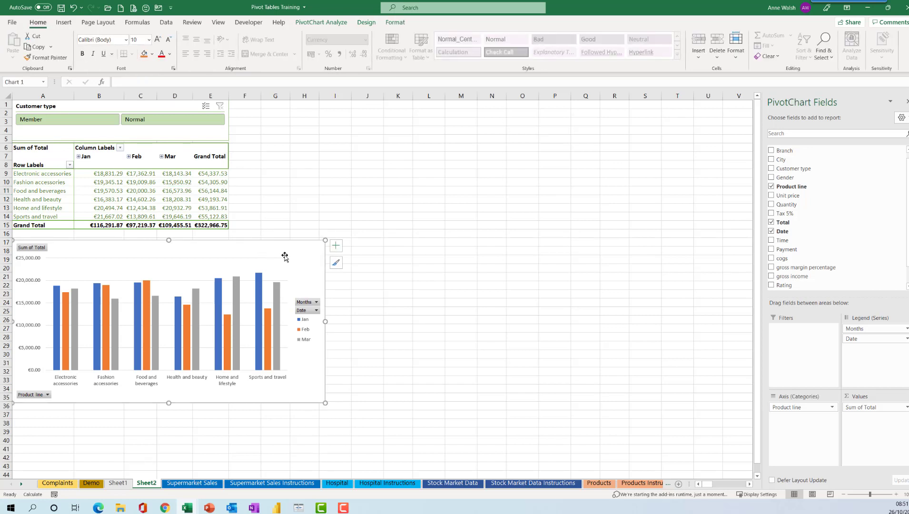
pyautogui.click(336, 263)
pyautogui.click(382, 265)
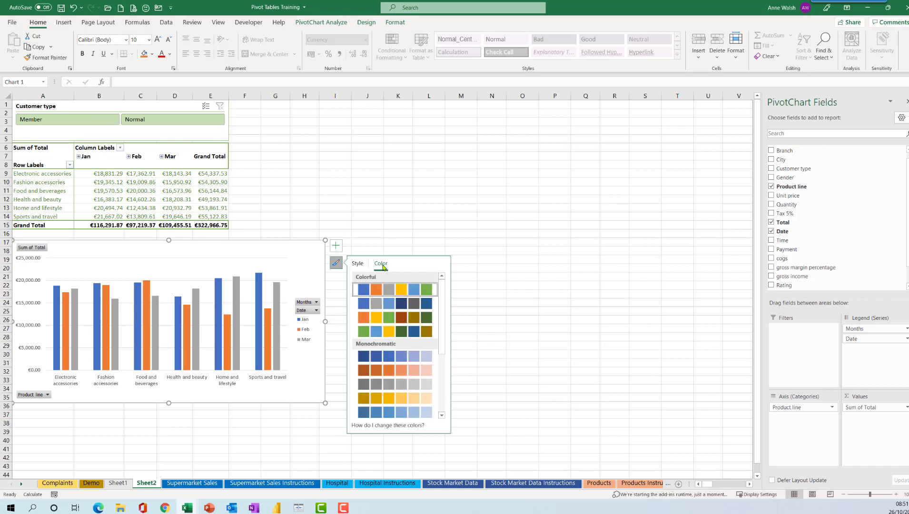
pyautogui.scroll(-3, 398, 319)
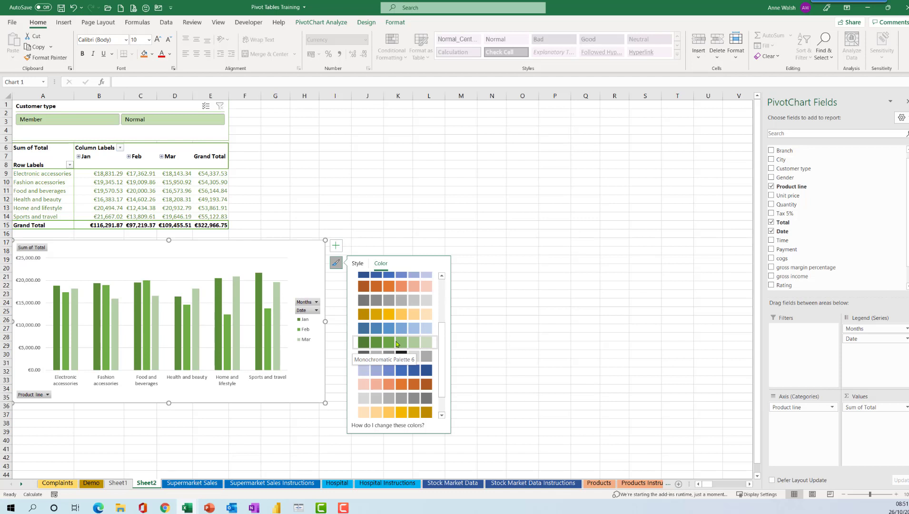
pyautogui.click(396, 342)
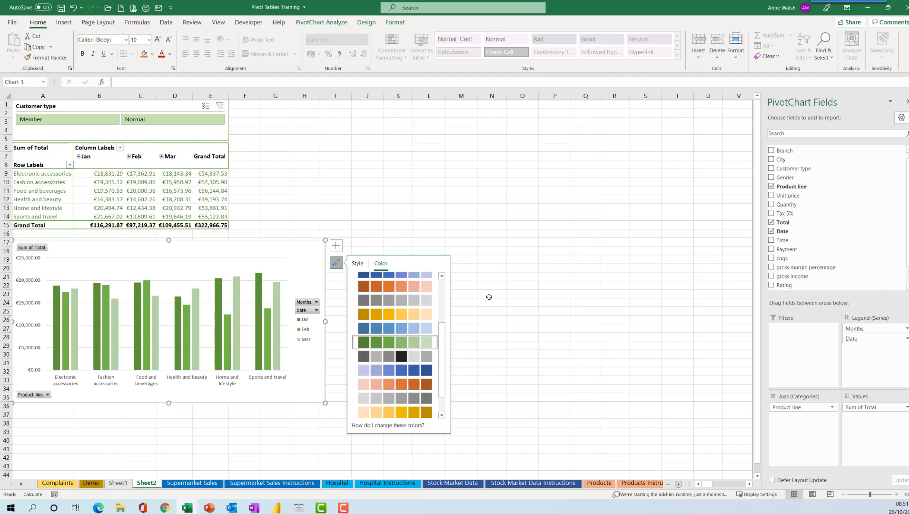
pyautogui.click(532, 270)
pyautogui.click(300, 358)
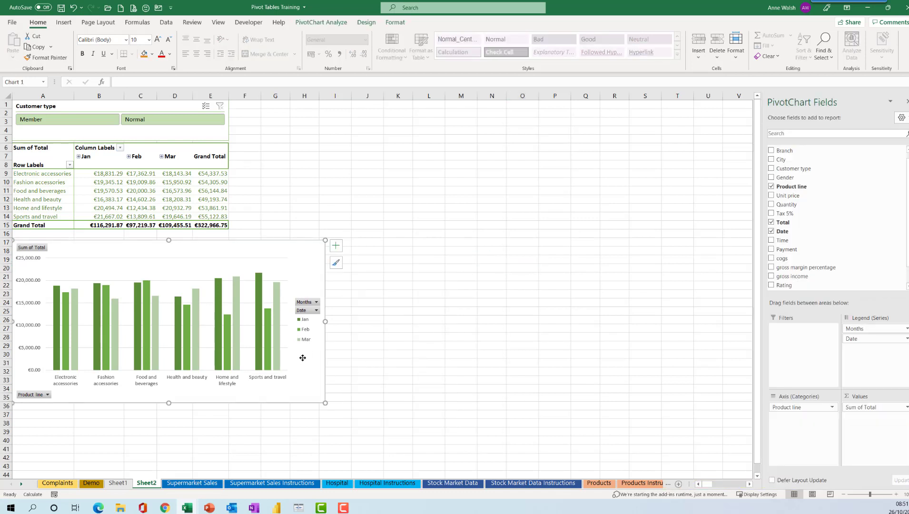
# Step: Switch the Customer type slicer between Member and Normal, leaving the report filtered to Normal customers
pyautogui.click(95, 123)
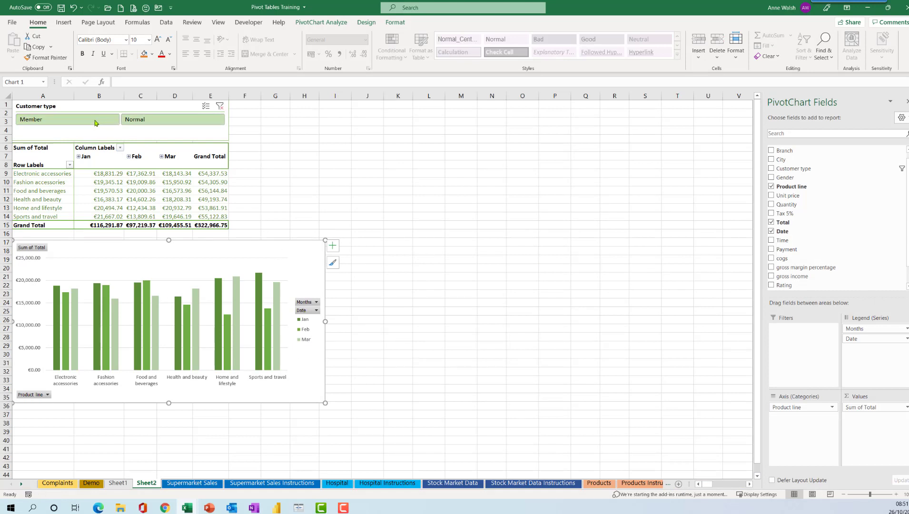
pyautogui.click(147, 120)
pyautogui.click(117, 122)
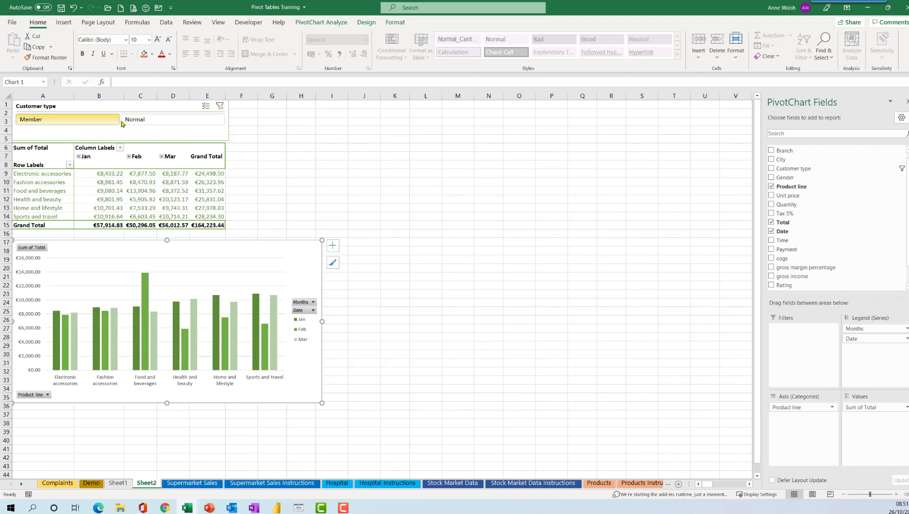
pyautogui.click(141, 123)
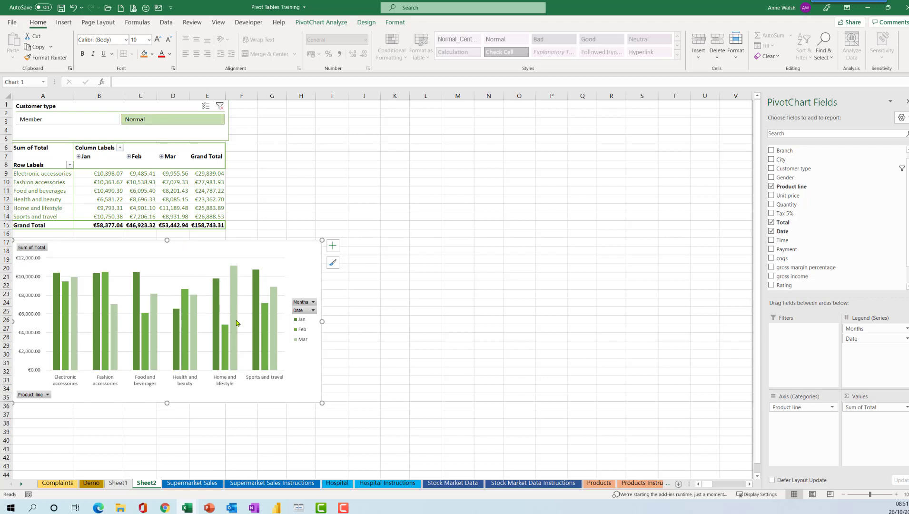
pyautogui.moveTo(235, 324)
# Step: Examine the Supermarket Sales source table down to its last record and the table's end
pyautogui.click(200, 486)
pyautogui.scroll(-1, 53, 325)
pyautogui.scroll(-5, 54, 325)
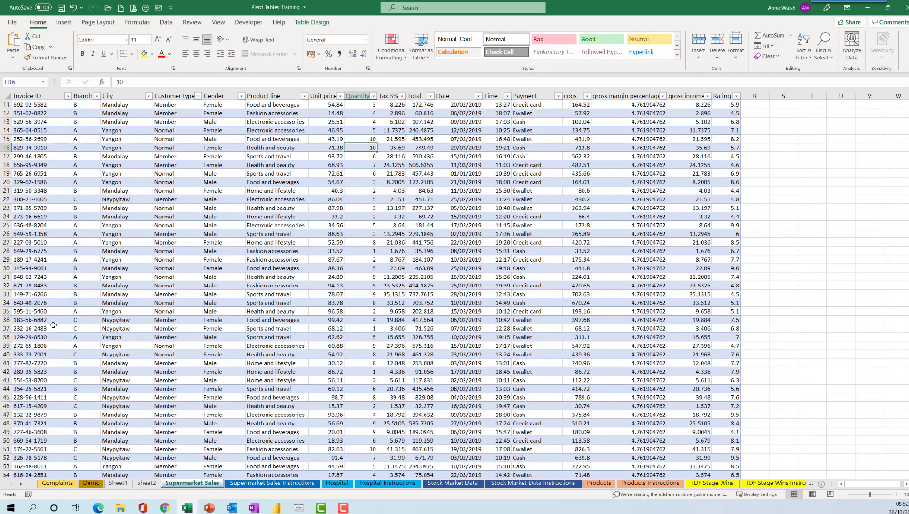
pyautogui.click(14, 379)
pyautogui.click(56, 371)
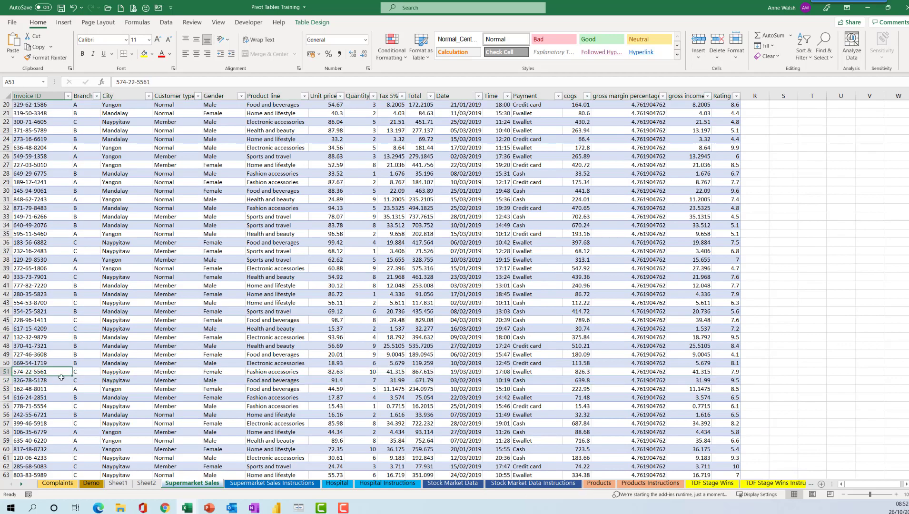
pyautogui.hotkey('ctrl', 'Down')
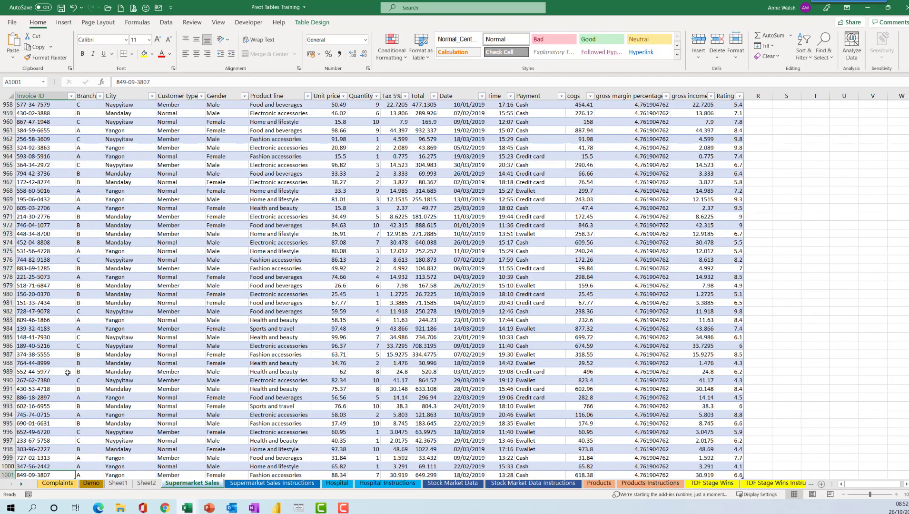
pyautogui.scroll(-2, 63, 376)
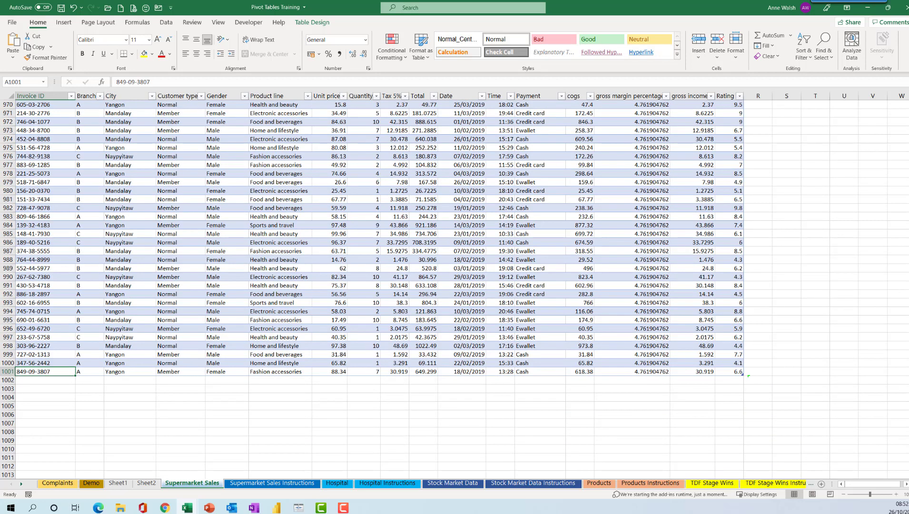
pyautogui.moveTo(722, 362)
pyautogui.mouseDown()
pyautogui.moveTo(732, 392)
pyautogui.moveTo(763, 388)
pyautogui.mouseUp()
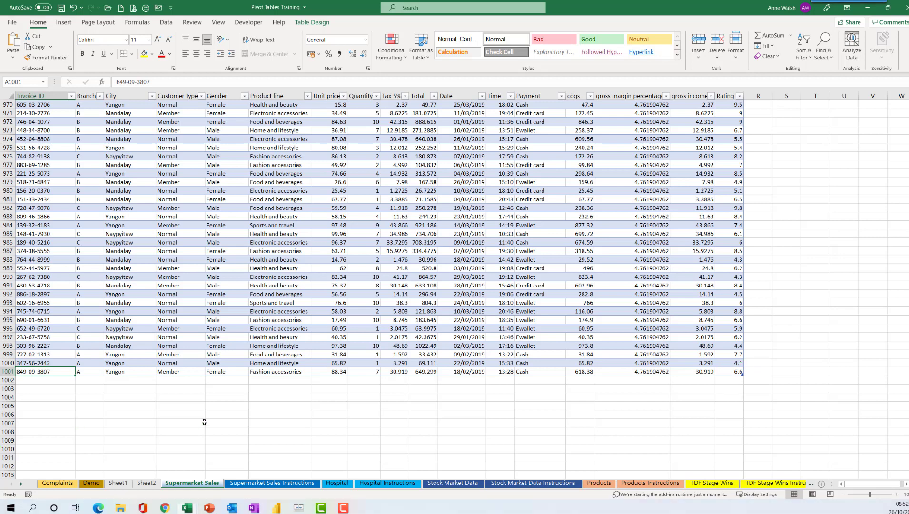
# Step: Start a new record in row 1002 with an invoice ID, branch D and city Galway
pyautogui.click(53, 383)
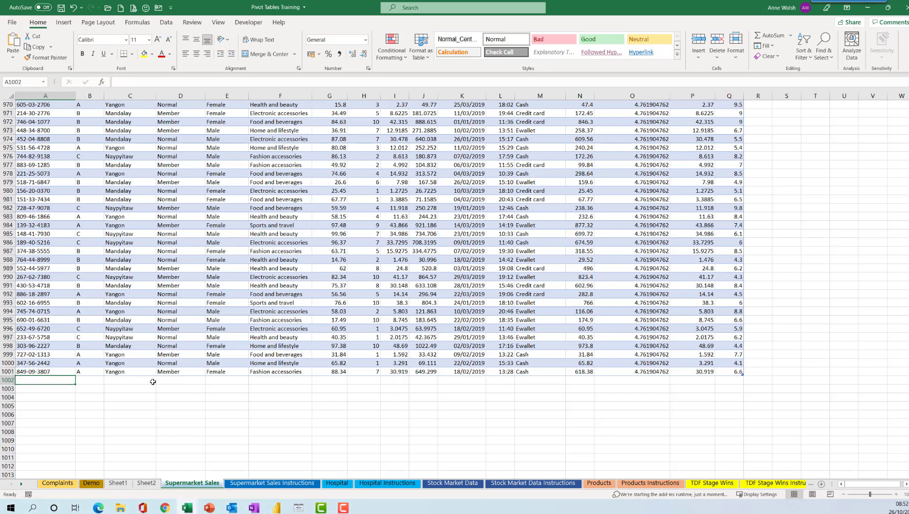
pyautogui.write('111-2')
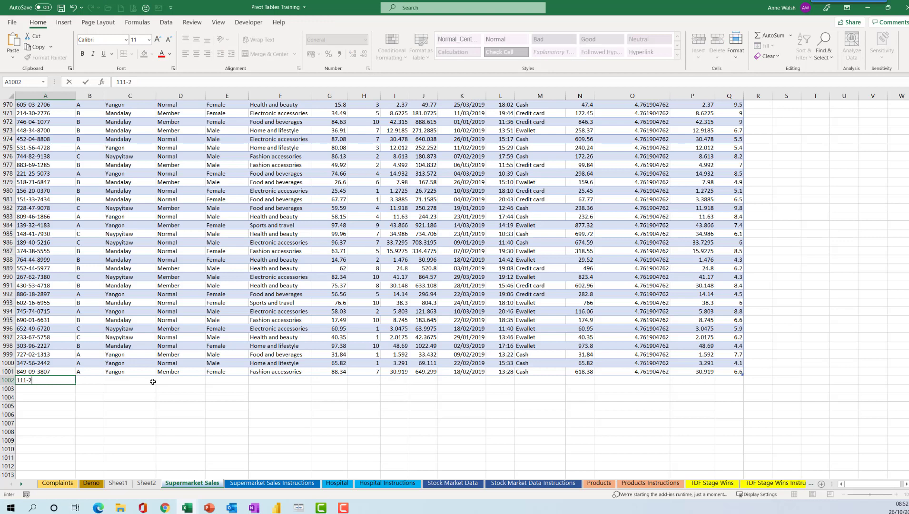
pyautogui.write('22-333')
pyautogui.click(101, 383)
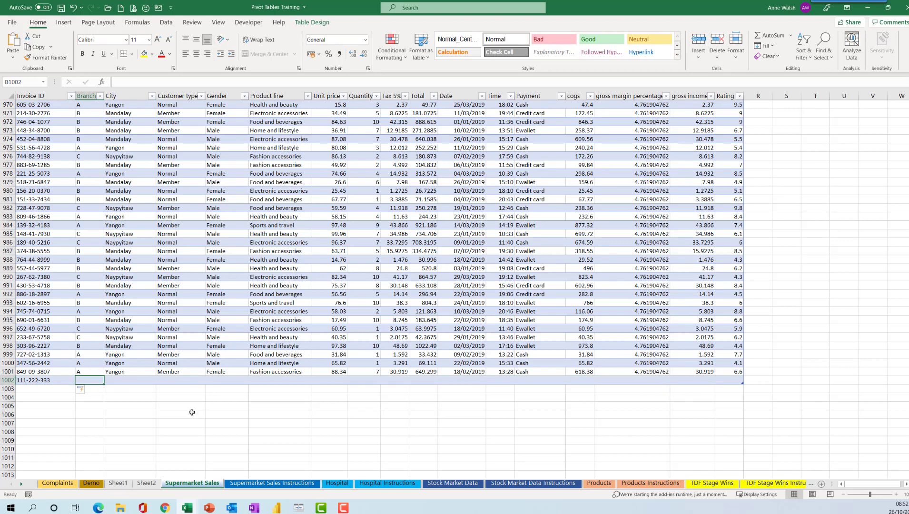
pyautogui.write('D')
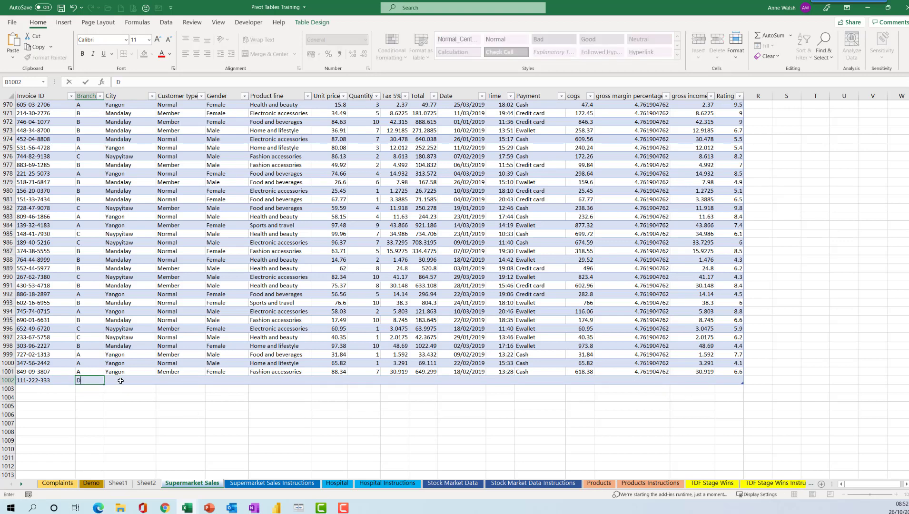
pyautogui.press('Tab')
pyautogui.write('Galway')
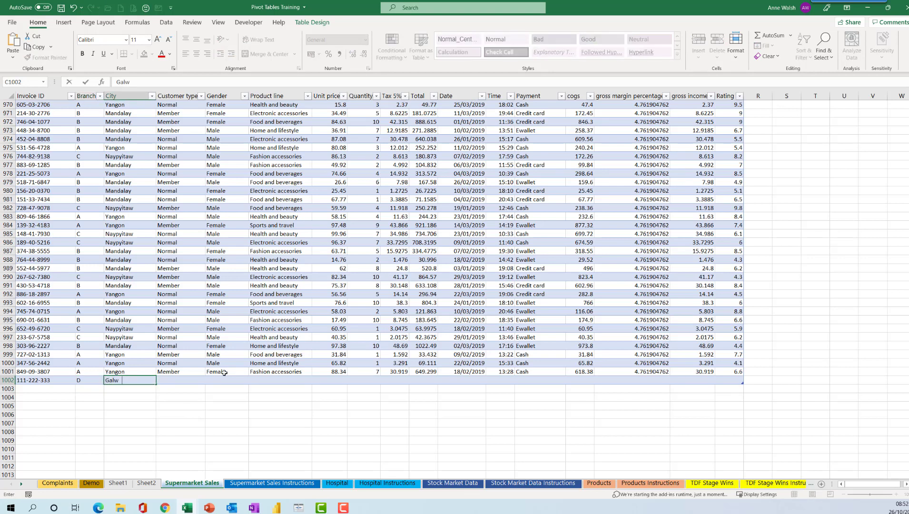
# Step: Set the new record's customer type to New member and its gender to Female
pyautogui.click(173, 379)
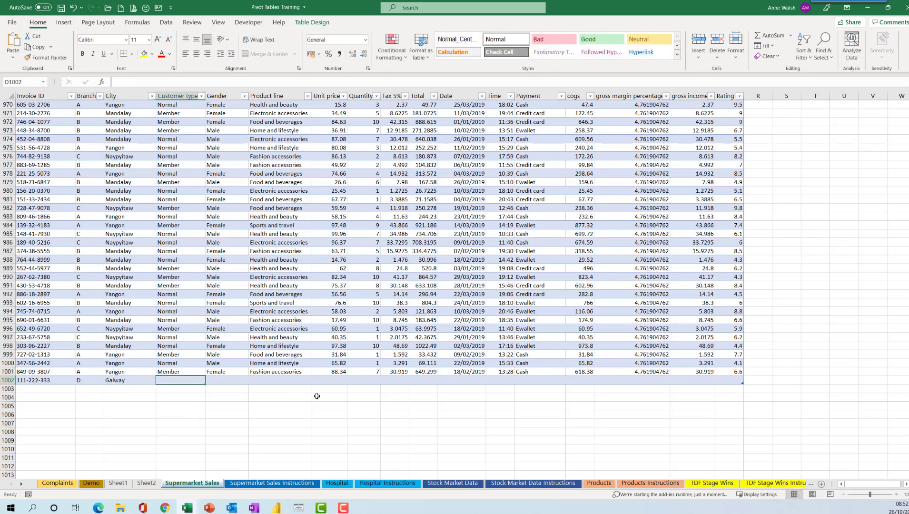
pyautogui.write('New mem')
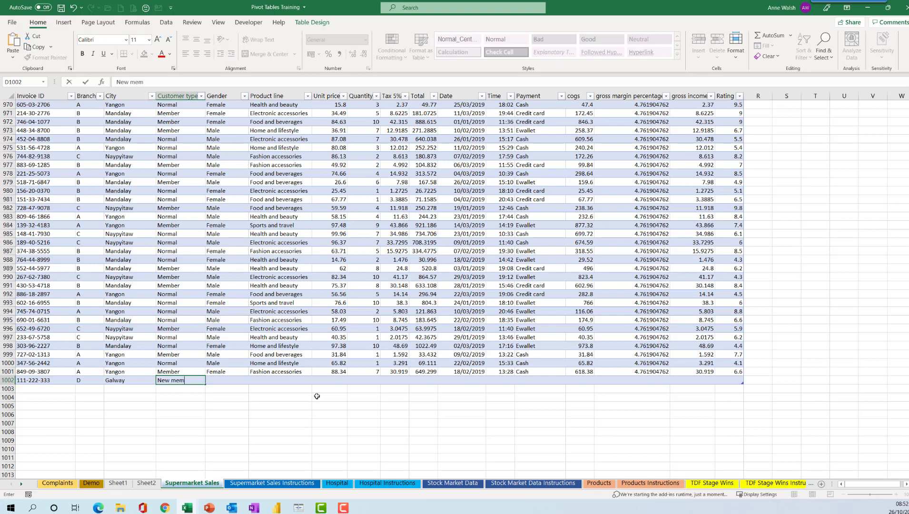
pyautogui.write('ber')
pyautogui.press('Tab')
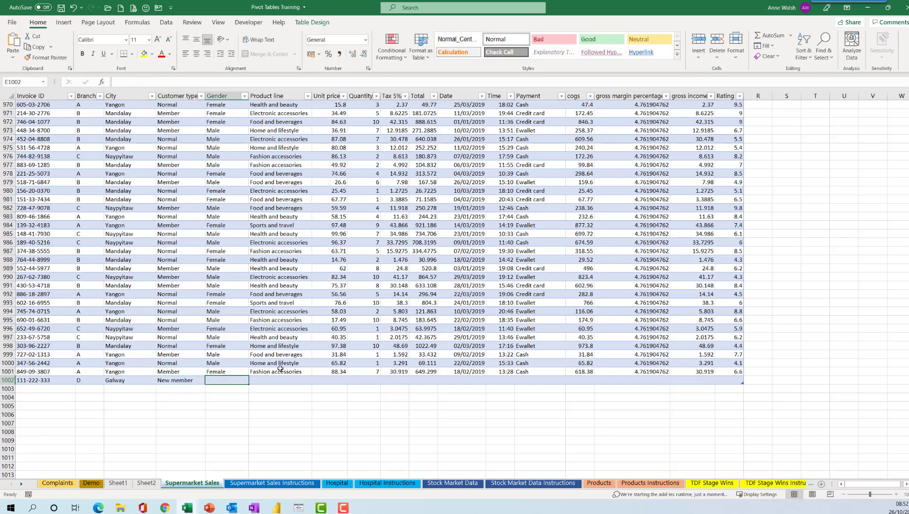
pyautogui.write('Feaml')
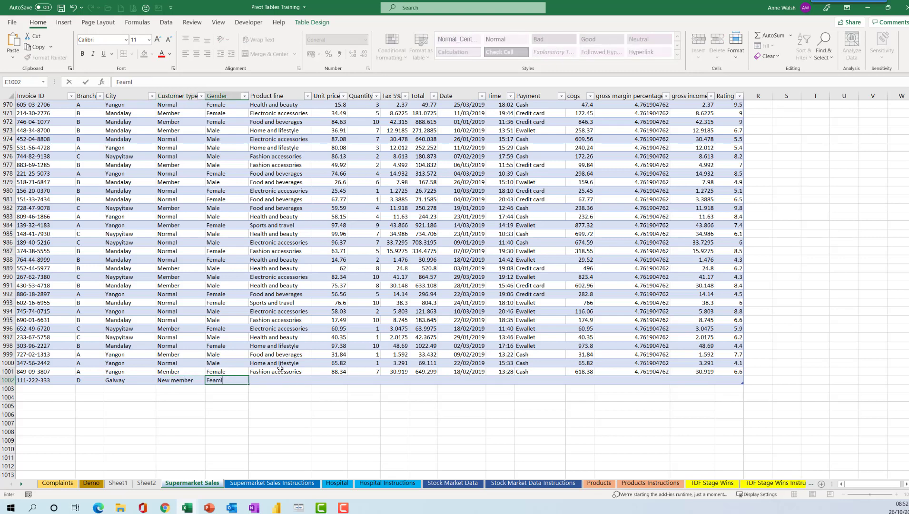
pyautogui.press('BackSpace')
pyautogui.press('BackSpace')
pyautogui.write('m')
pyautogui.press('Tab')
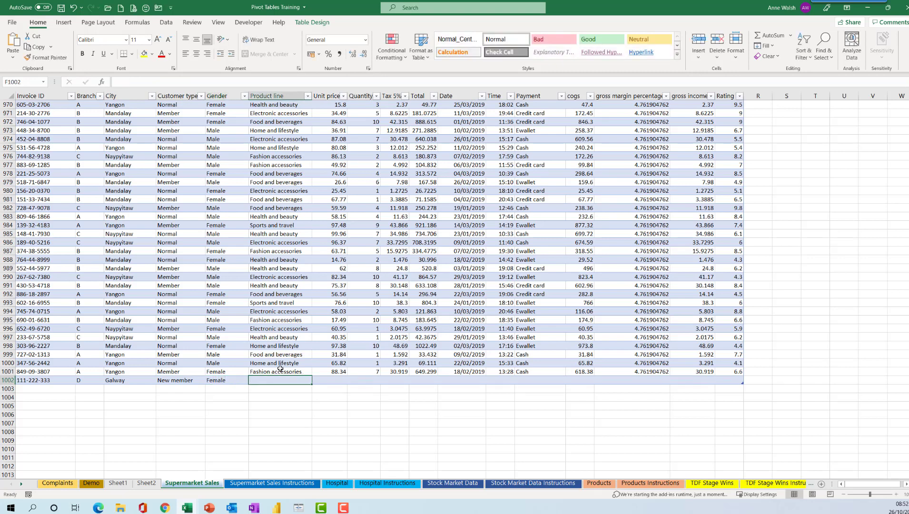
# Step: Enter "New product line" as the product line and 99 as the unit price for the new record in row 1002
pyautogui.write('New ')
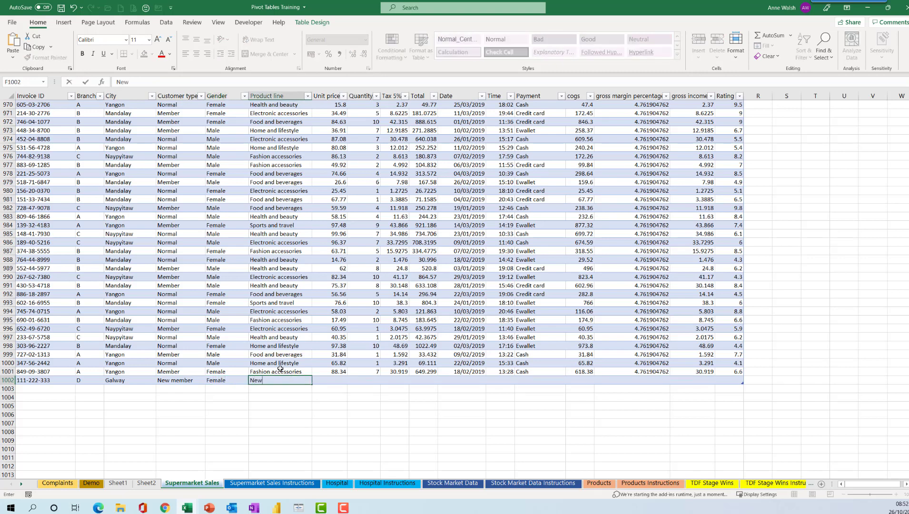
pyautogui.write('product line')
pyautogui.click(322, 381)
pyautogui.write('99')
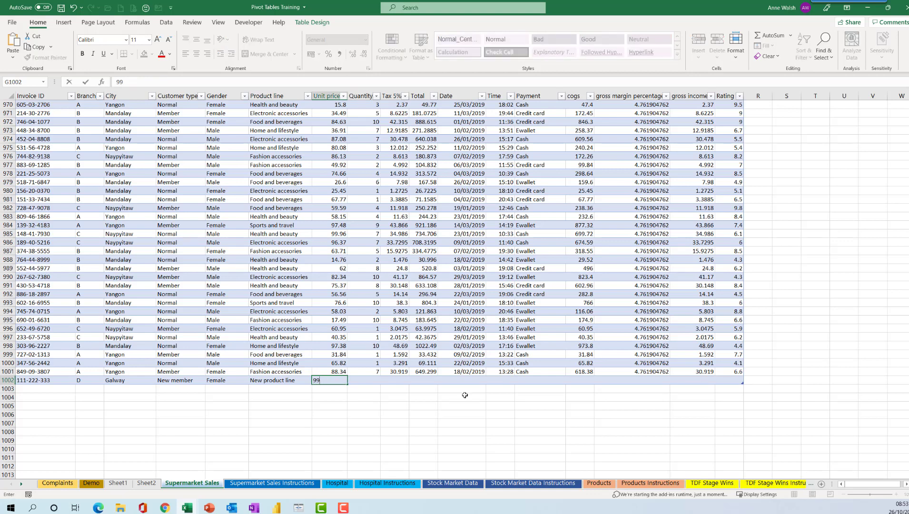
pyautogui.press('Tab')
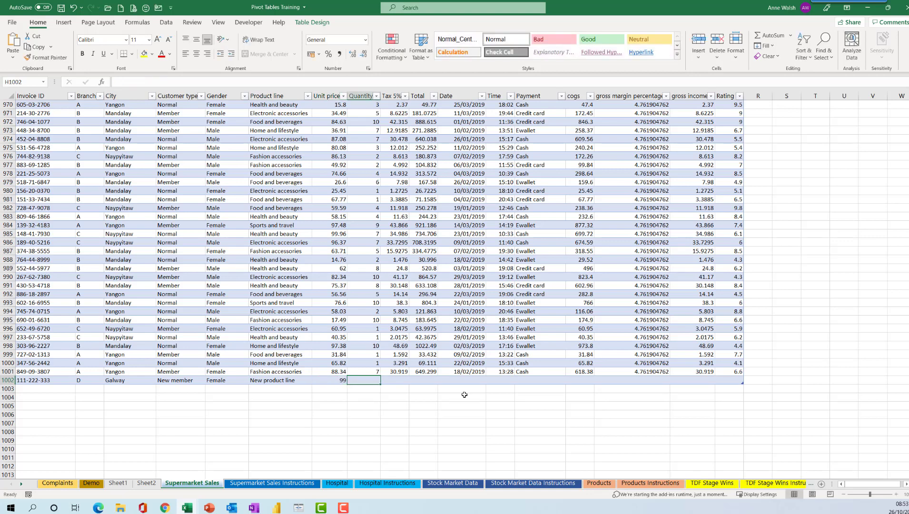
# Step: Set the new record's quantity to 7 and its Tax 5% value to 125
pyautogui.write('7')
pyautogui.press('Tab')
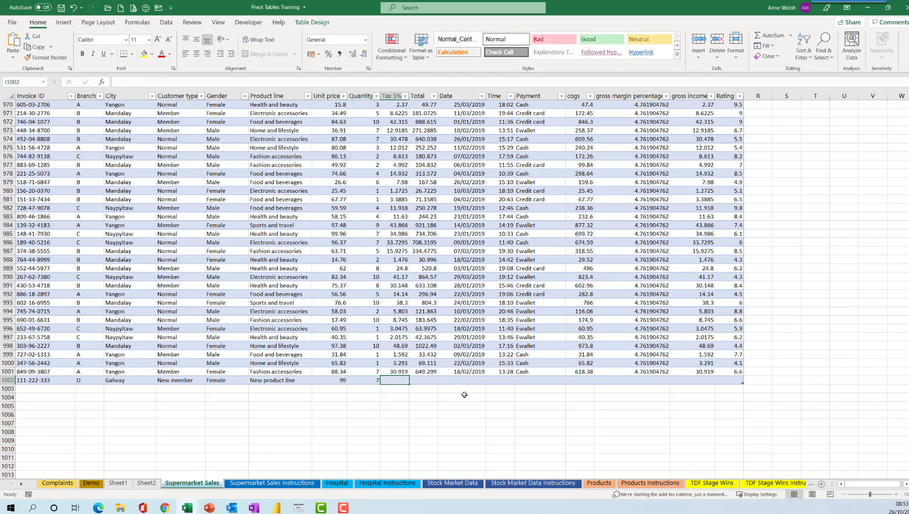
pyautogui.write('125.')
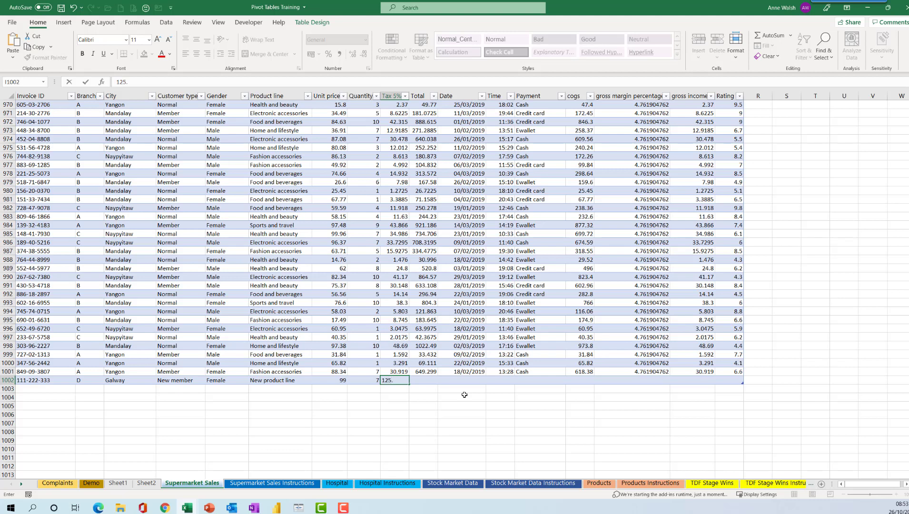
pyautogui.press('Tab')
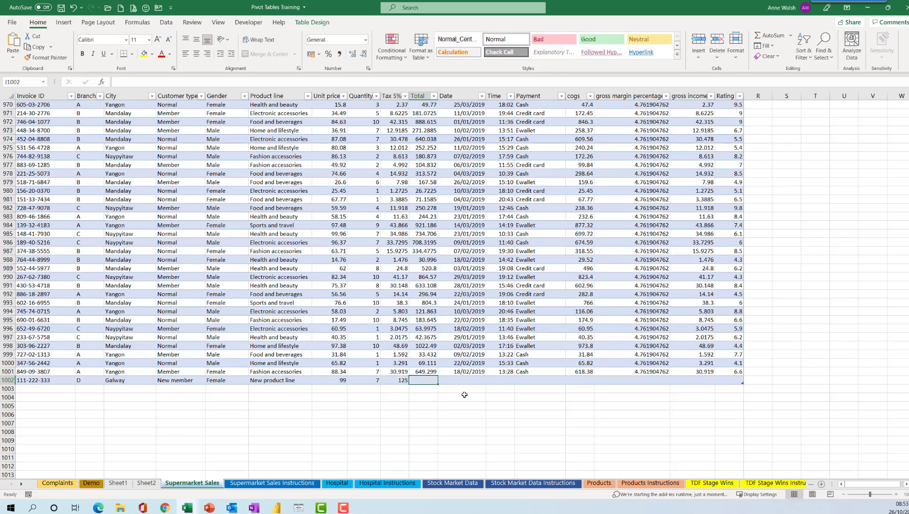
# Step: Date the new record 18/02/2019 and set its time to 12:34, leaving its Total empty
pyautogui.click(464, 372)
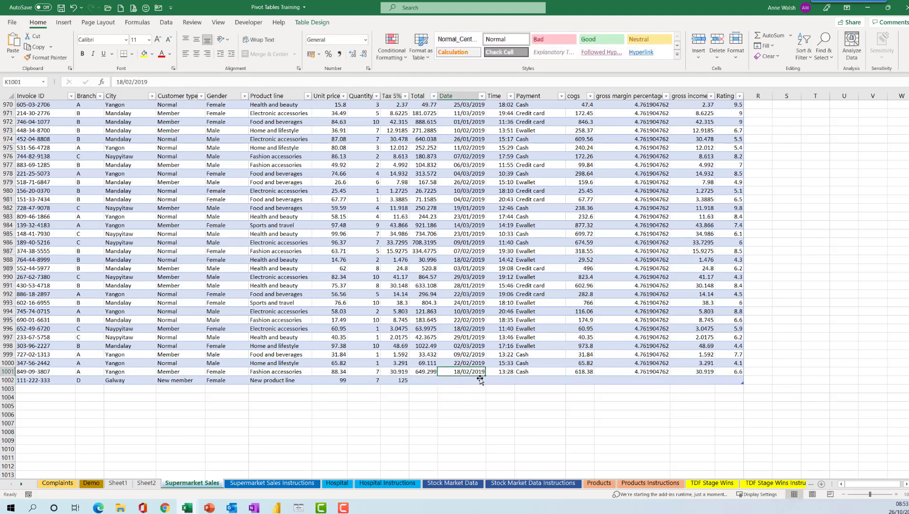
pyautogui.click(467, 381)
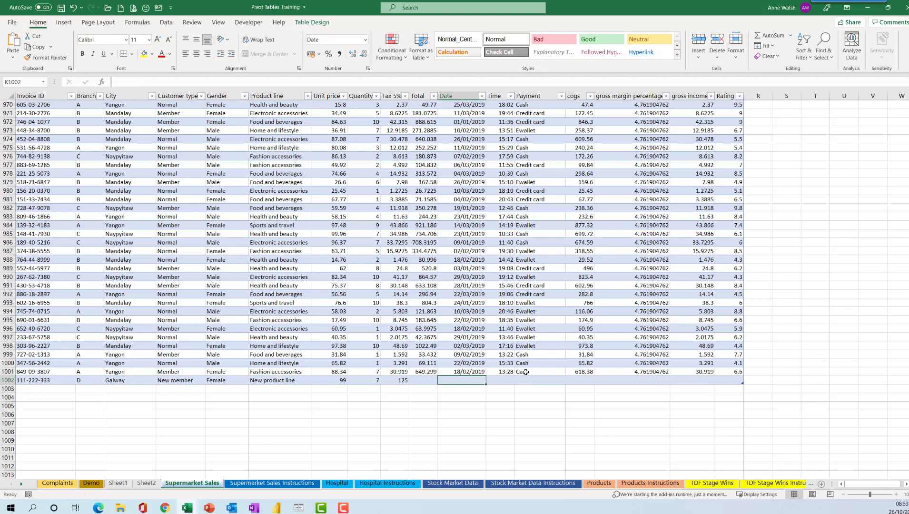
pyautogui.write('18')
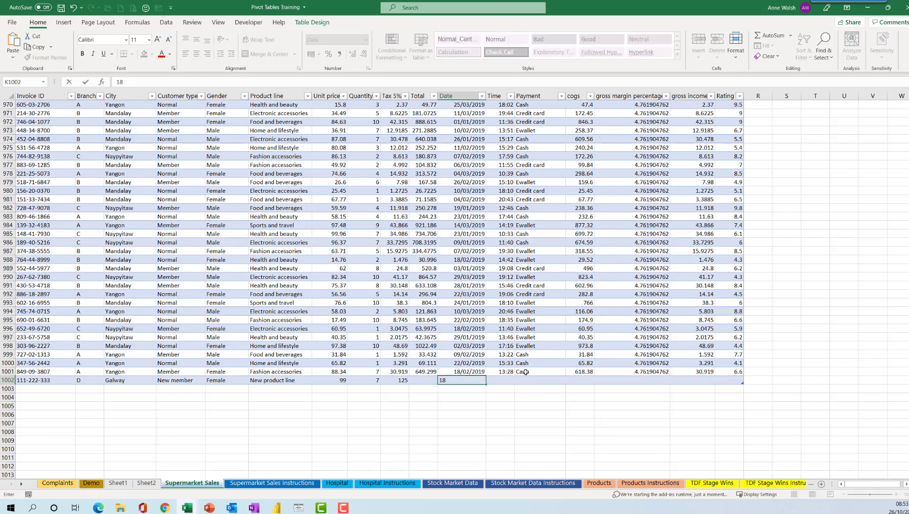
pyautogui.write('/02/2019')
pyautogui.scroll(1, 542, 364)
pyautogui.click(505, 404)
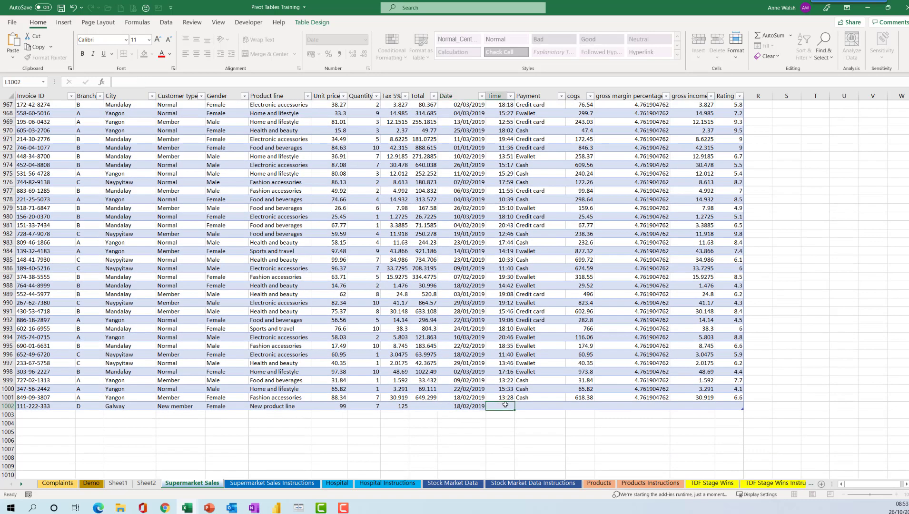
pyautogui.write('12:34')
# Step: Record Cash as the new record's payment method and 125 as its cogs value
pyautogui.click(550, 403)
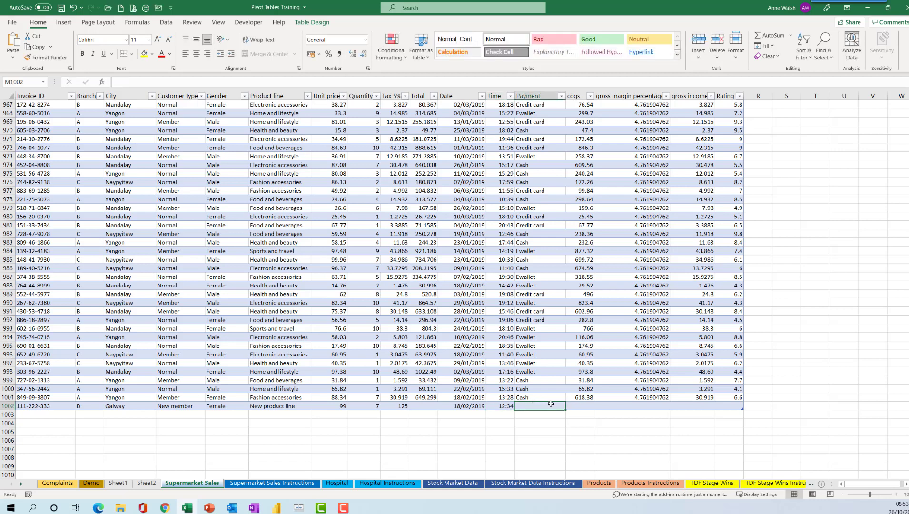
pyautogui.write('Cash')
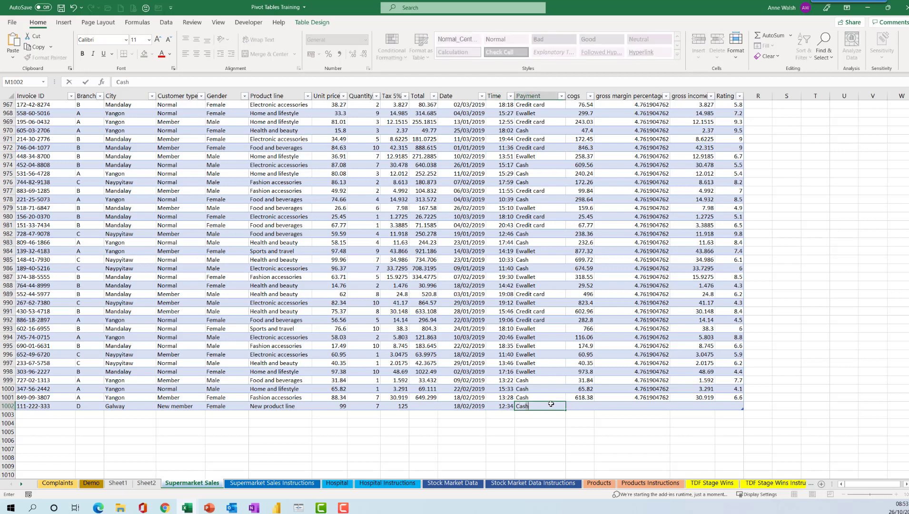
pyautogui.press('Tab')
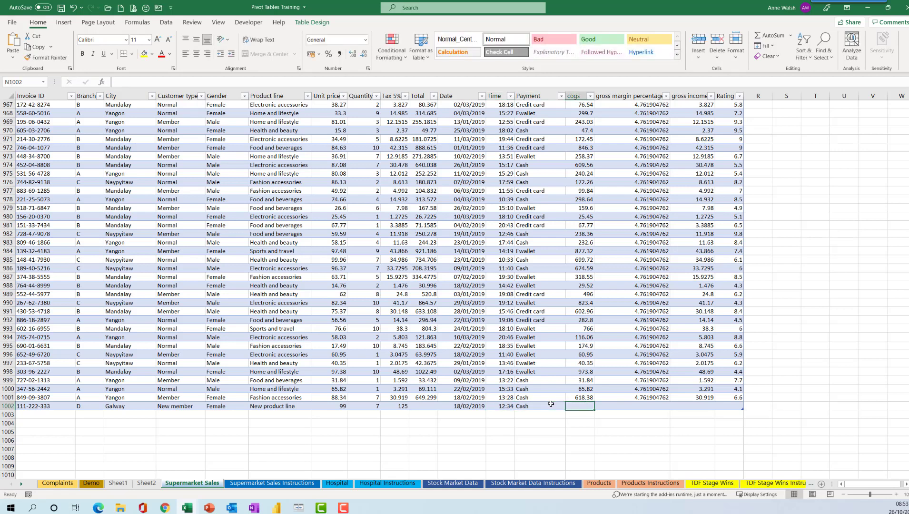
pyautogui.write('125')
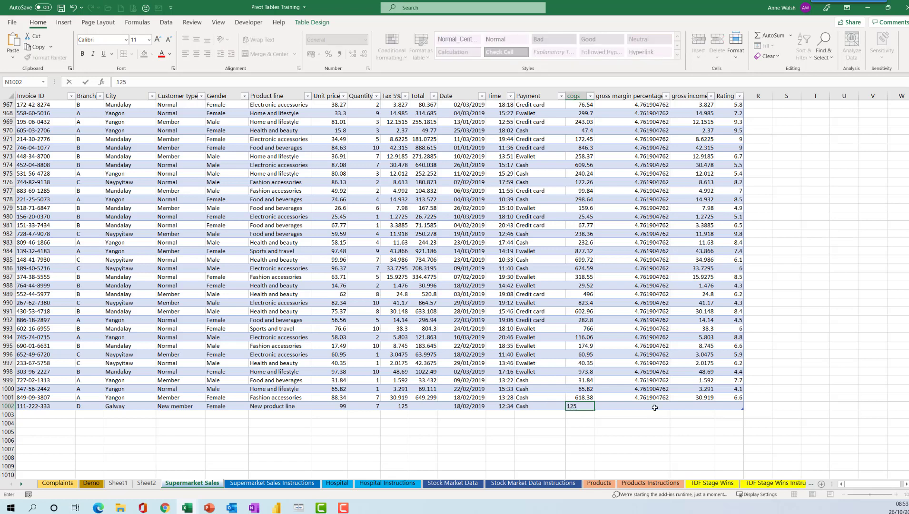
# Step: Complete row 1002 with gross margin percentage 4.761904, gross income 35 and rating 8
pyautogui.press('Tab')
pyautogui.write('4.')
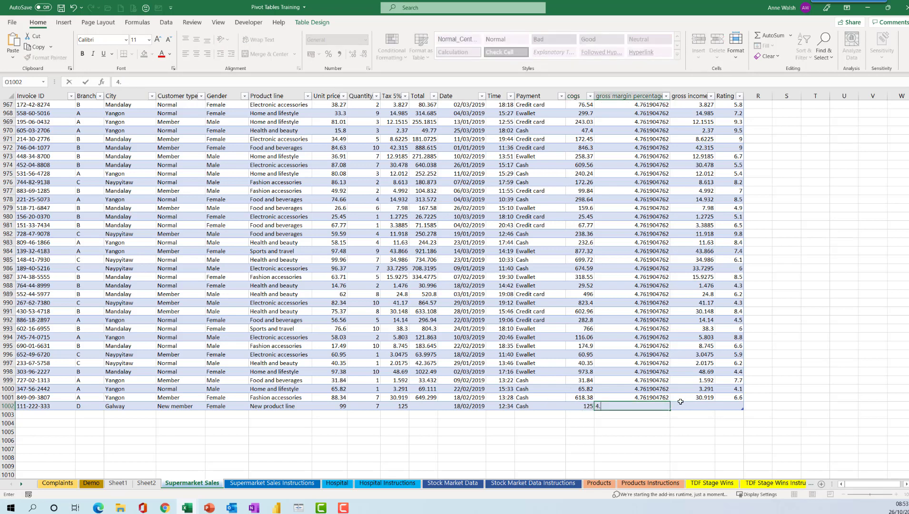
pyautogui.write('761904')
pyautogui.click(681, 402)
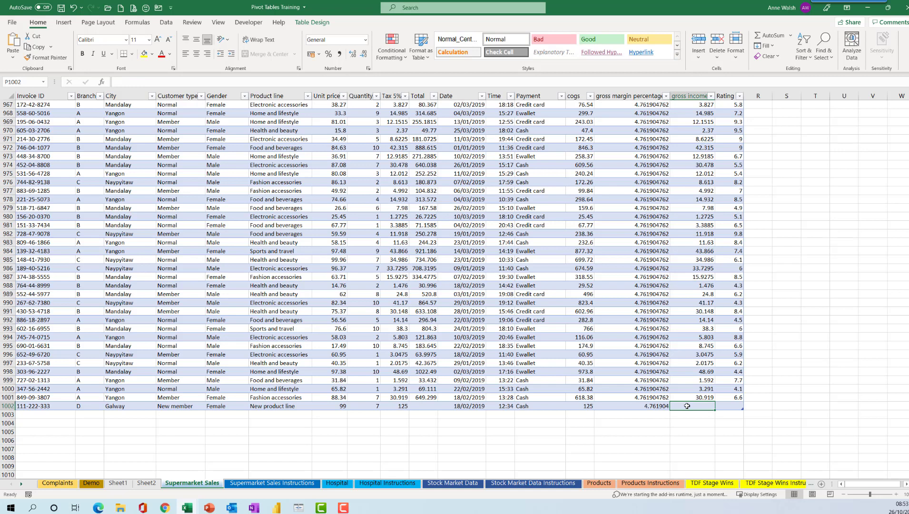
pyautogui.write('35')
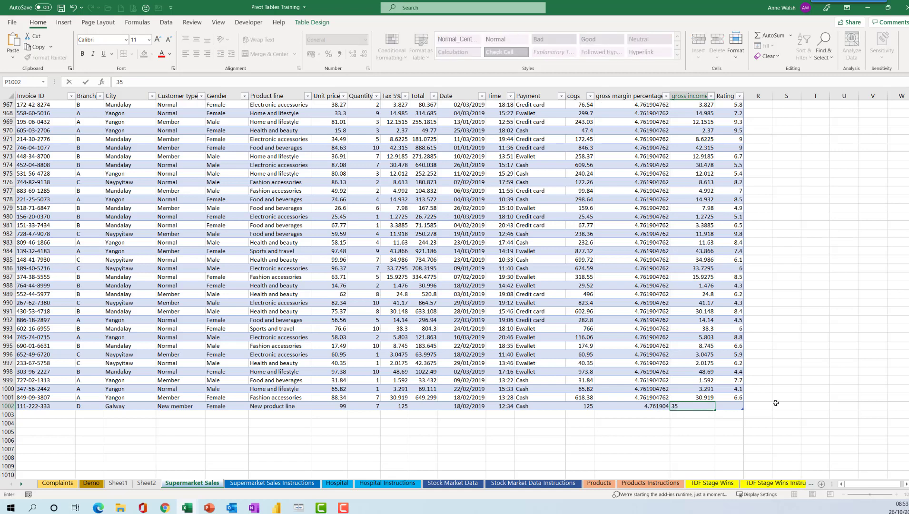
pyautogui.click(732, 404)
pyautogui.write('8')
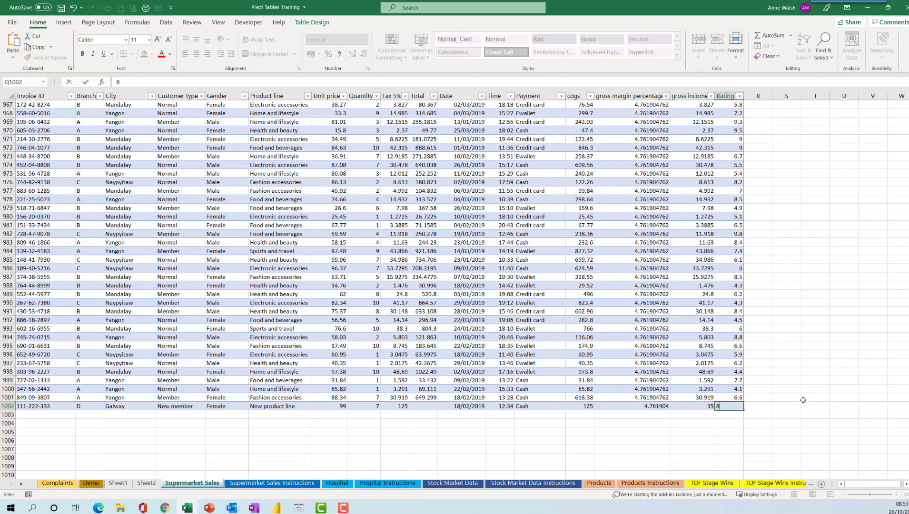
pyautogui.press('Return')
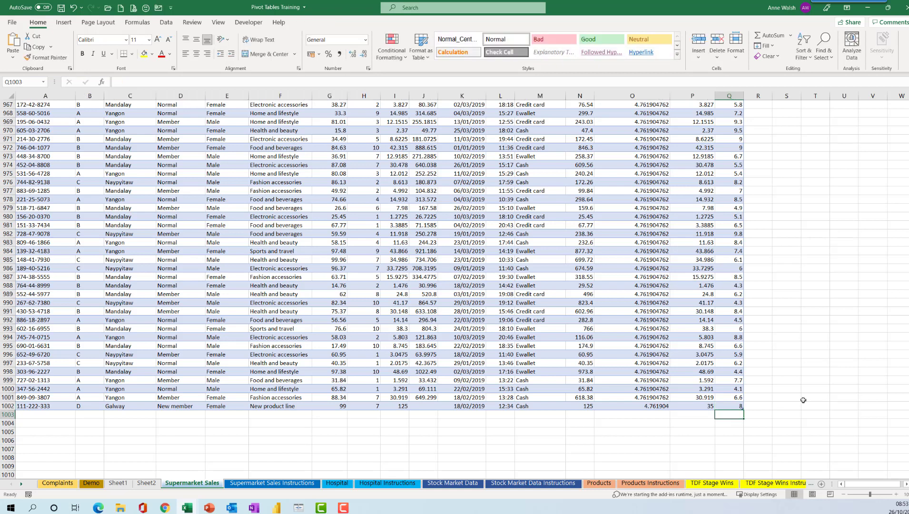
pyautogui.click(596, 399)
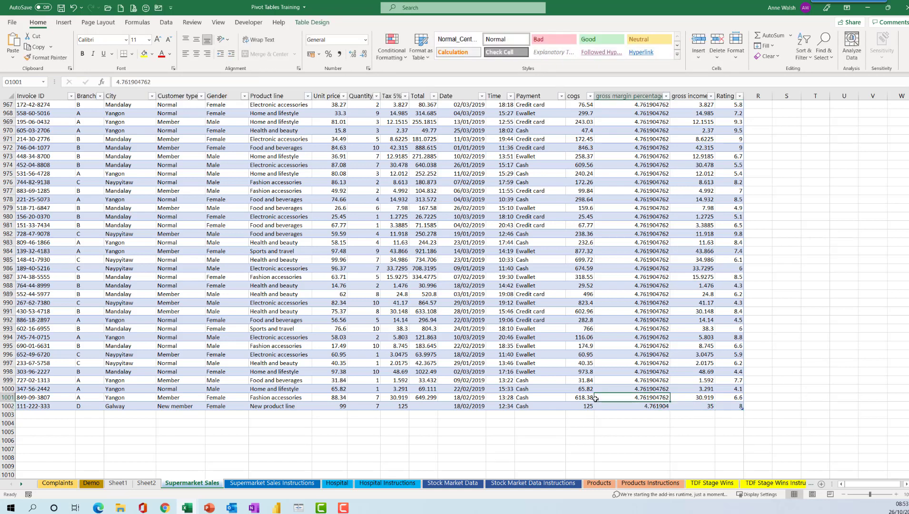
# Step: Refresh the PivotTable on Sheet2 so it picks up the new source record
pyautogui.click(119, 483)
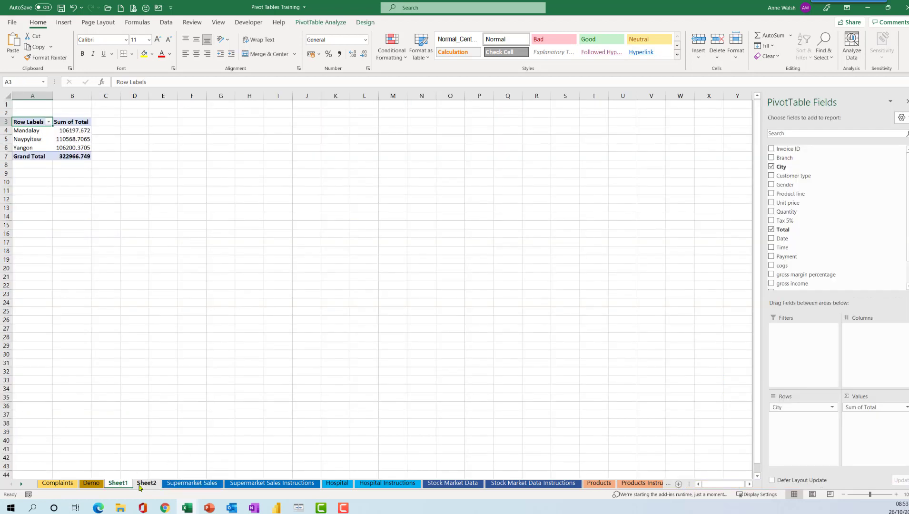
pyautogui.click(146, 483)
pyautogui.moveTo(182, 179)
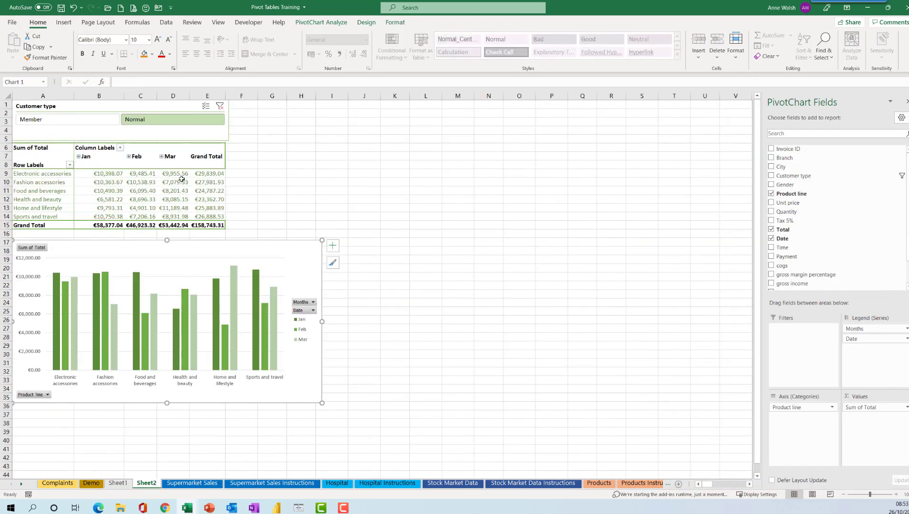
pyautogui.click(181, 179)
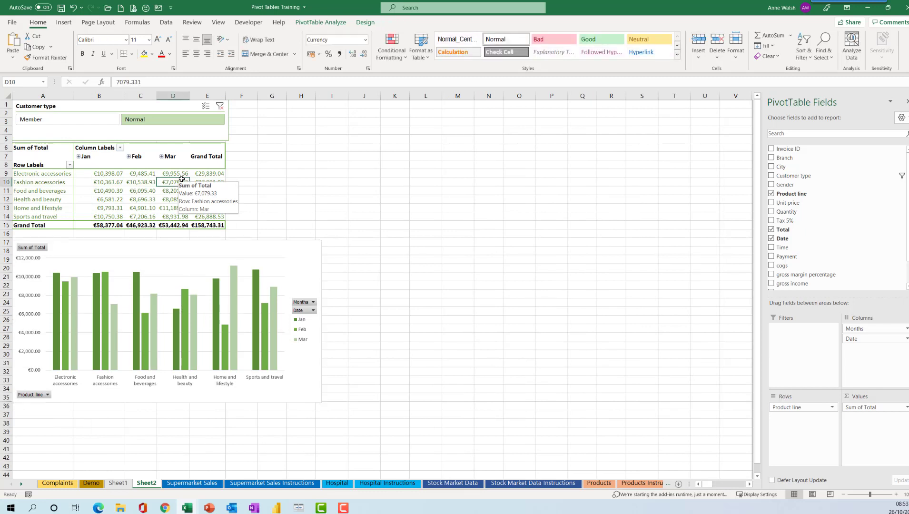
pyautogui.click(166, 23)
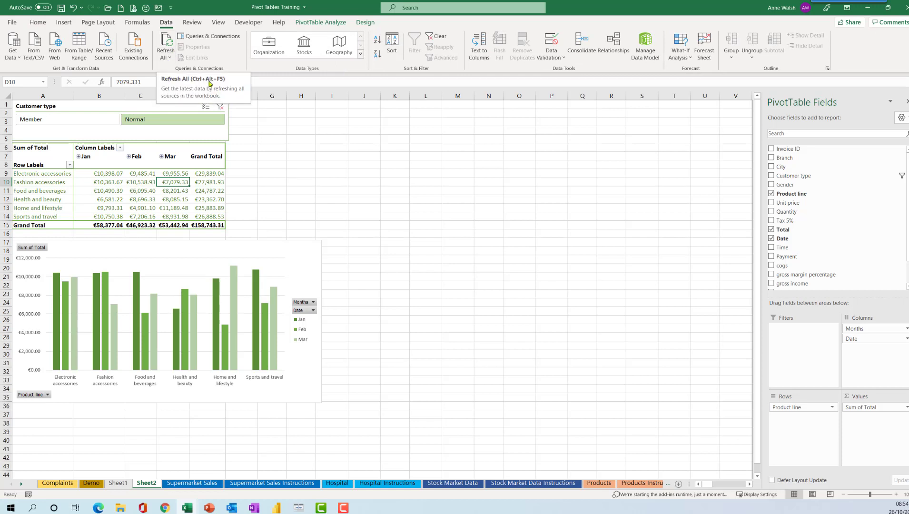
pyautogui.rightClick(175, 184)
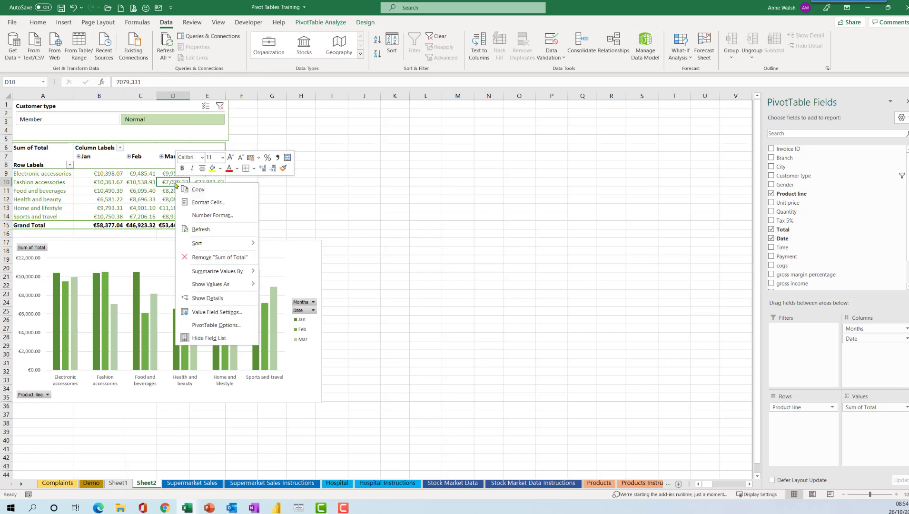
pyautogui.click(198, 230)
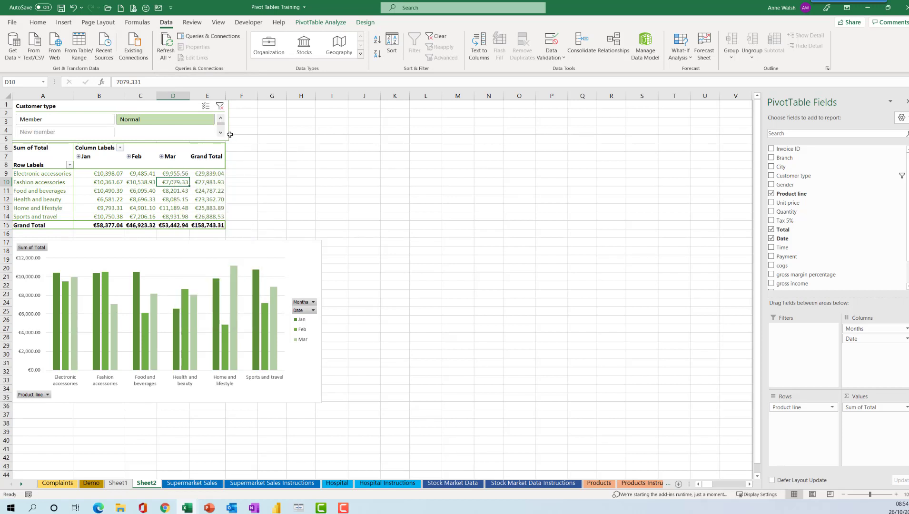
# Step: Widen the Customer type slicer to the end of column G and move the PivotChart down to start at row 18
pyautogui.click(195, 105)
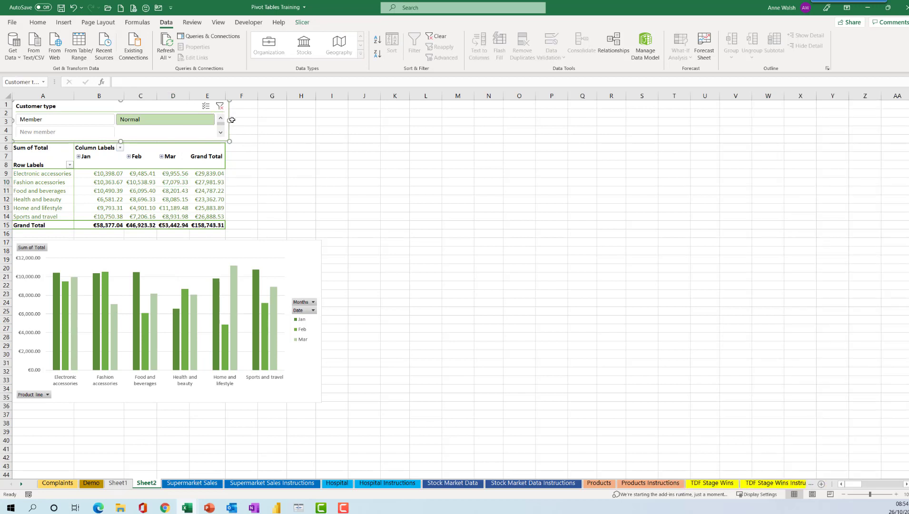
pyautogui.moveTo(232, 119); pyautogui.dragTo(291, 118)
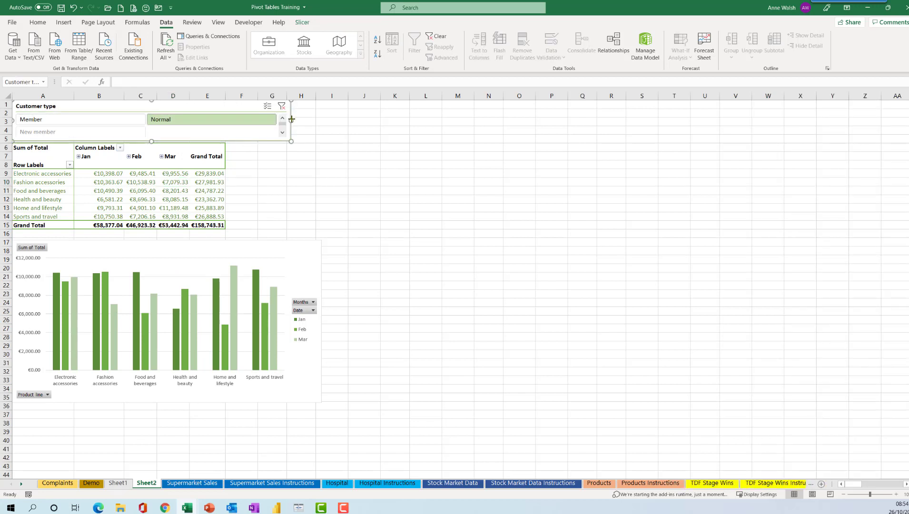
pyautogui.moveTo(260, 246); pyautogui.dragTo(256, 259)
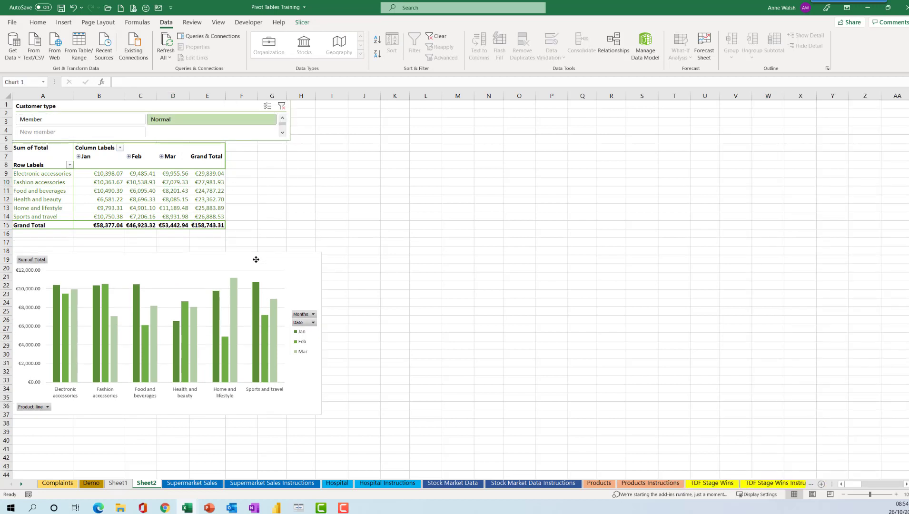
# Step: Filter the report by New member, Member and Normal in turn with the Customer type slicer, and clear the slicer's filter
pyautogui.click(198, 200)
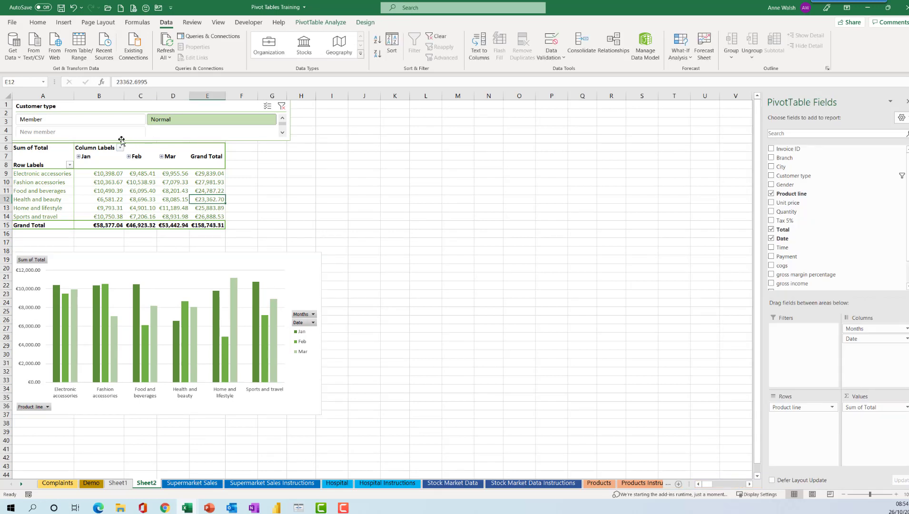
pyautogui.click(95, 136)
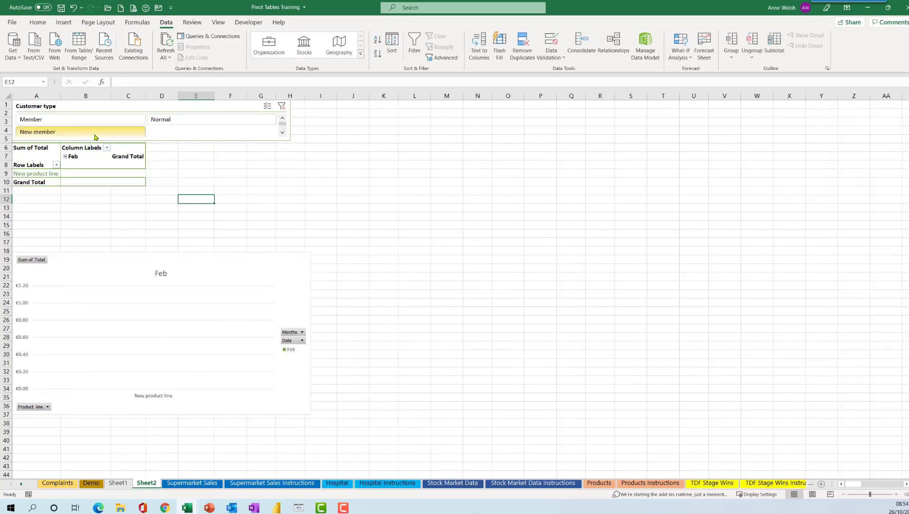
pyautogui.click(95, 123)
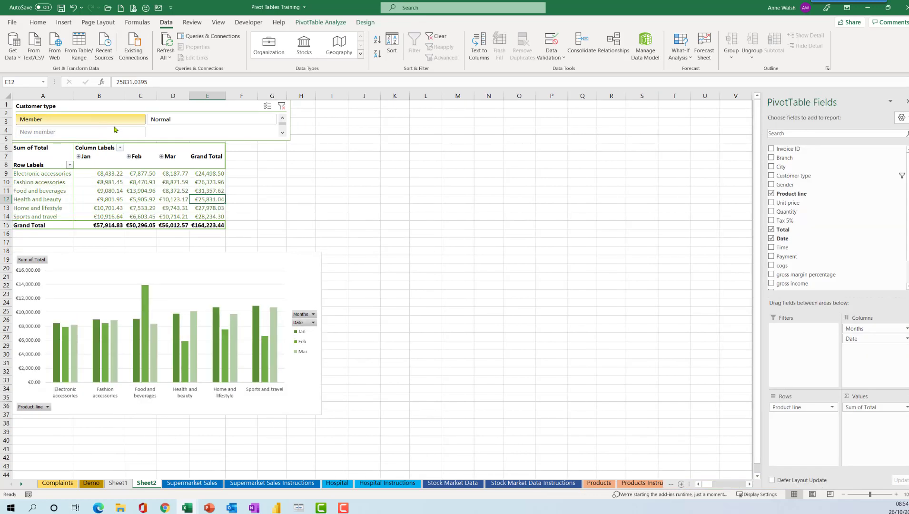
pyautogui.click(205, 124)
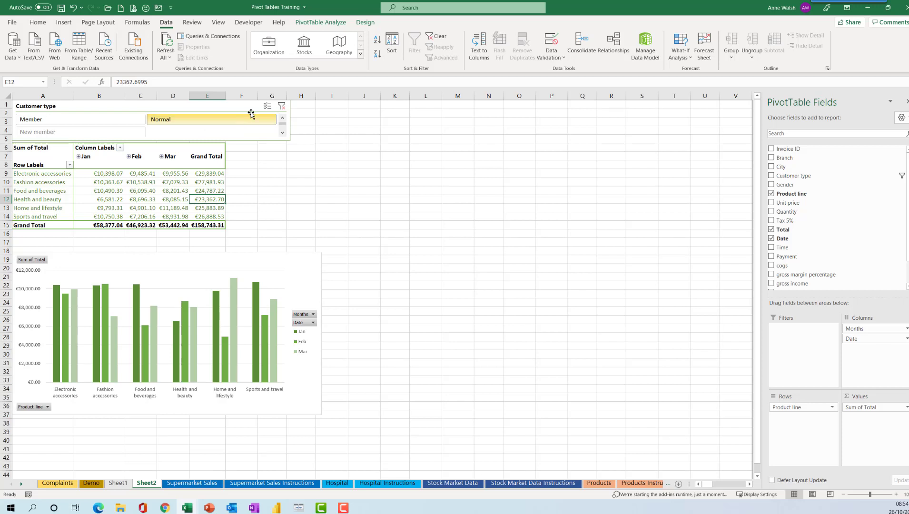
pyautogui.click(281, 106)
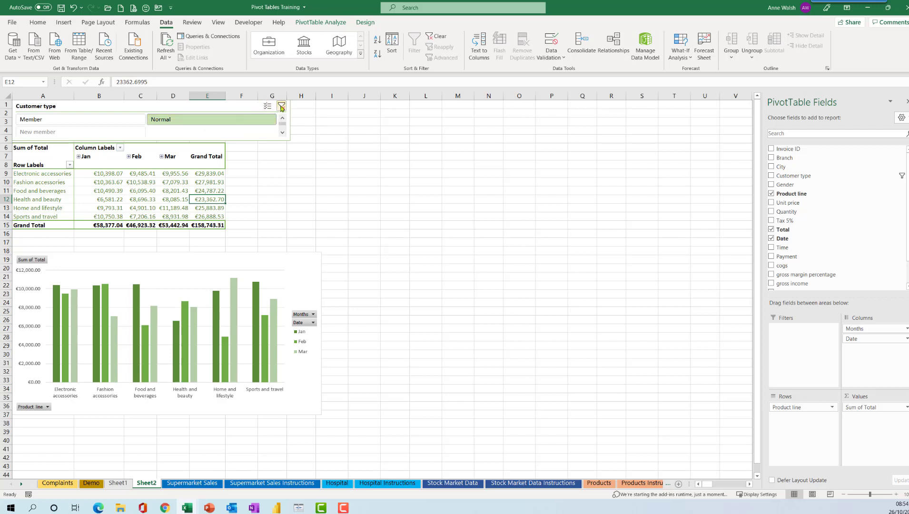